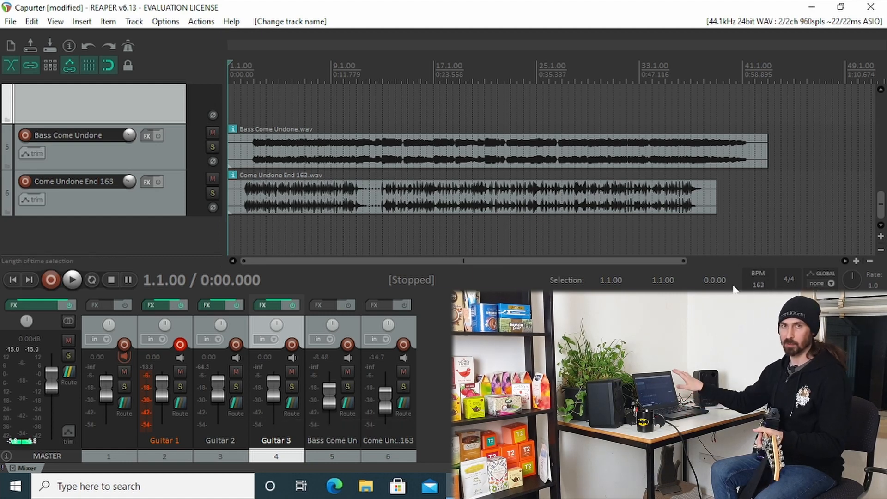
Enable the metronome for recording.
drag(880, 193, 877, 141)
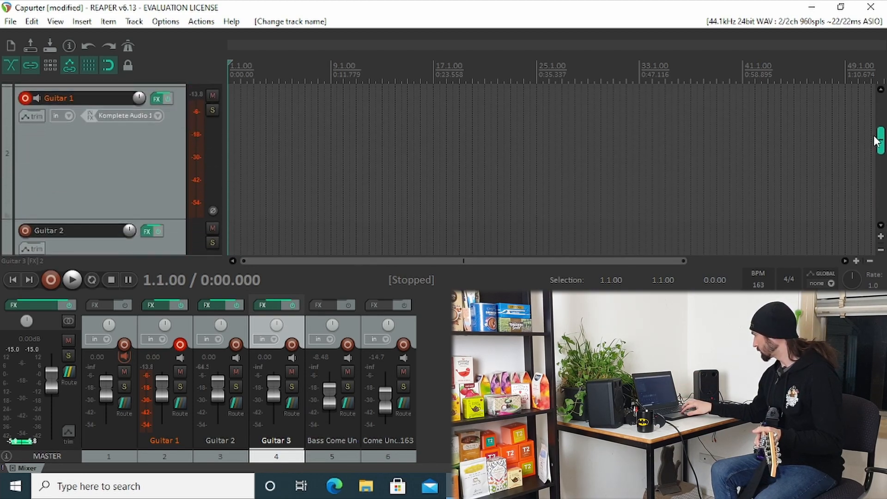
click(127, 24)
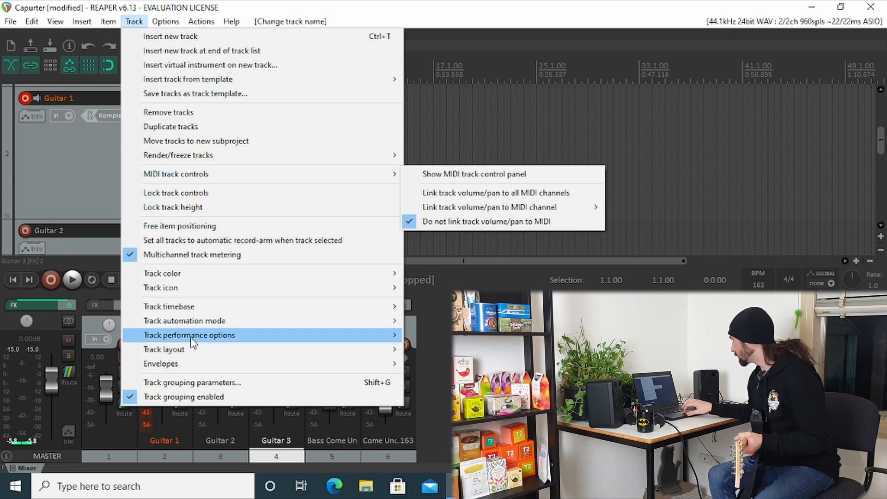
mouse_move(162, 24)
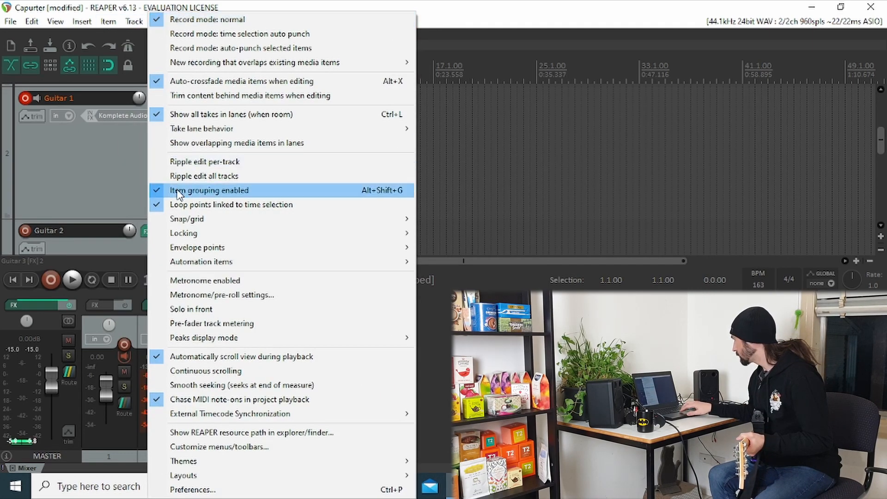
click(192, 280)
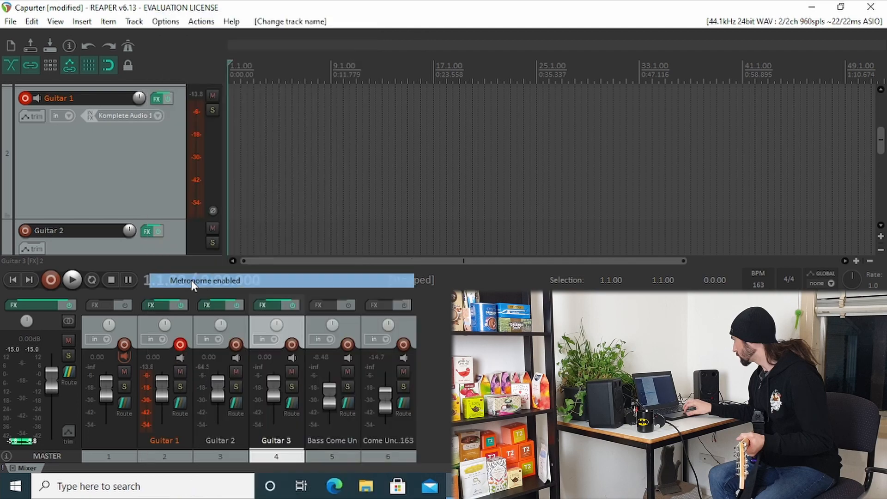
Toggle the Convolution Amp/Cab Modeler in the Guitar 1 effects chain and close the chain.
click(135, 176)
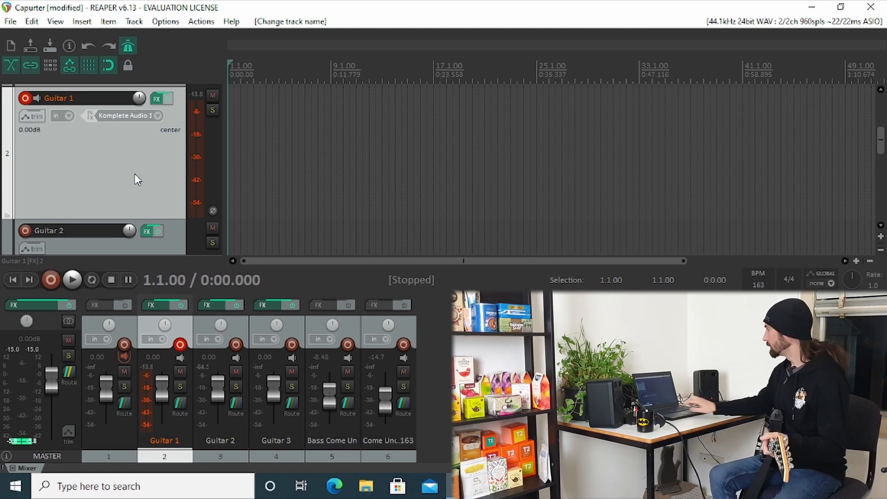
click(156, 99)
click(32, 87)
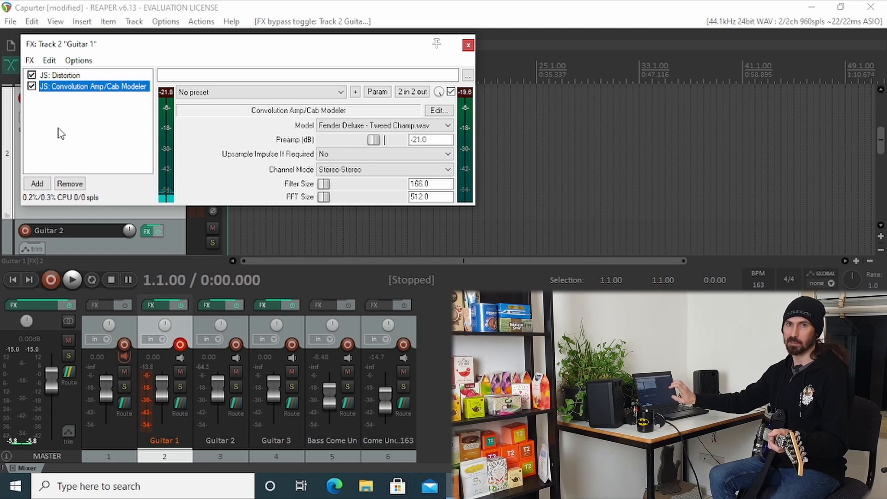
click(467, 45)
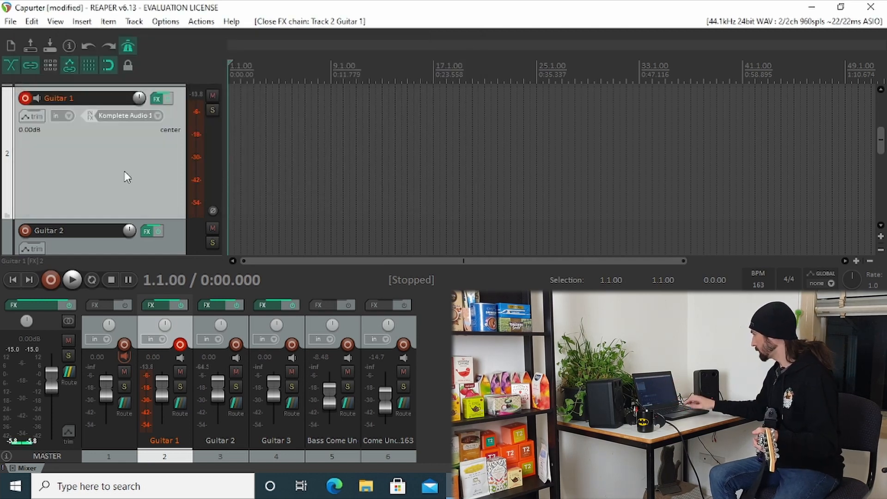
Record a full take on the Guitar 1 track from the start of the project and save the recorded file.
click(50, 284)
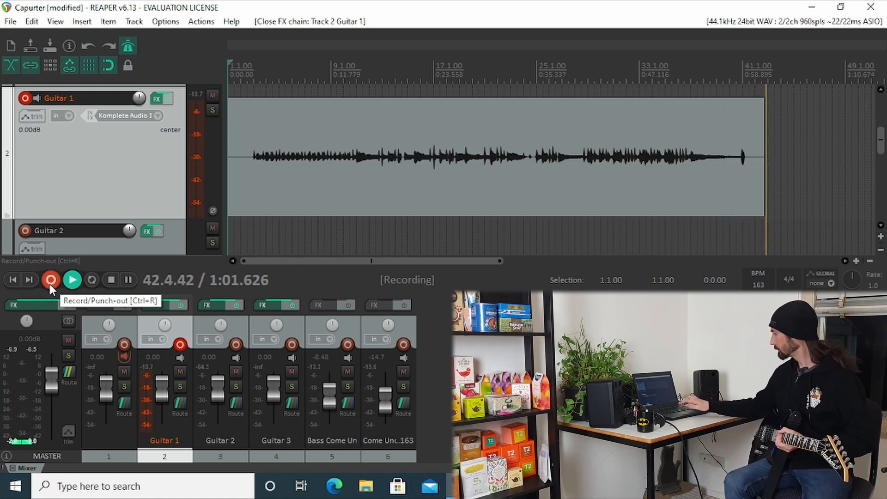
click(49, 284)
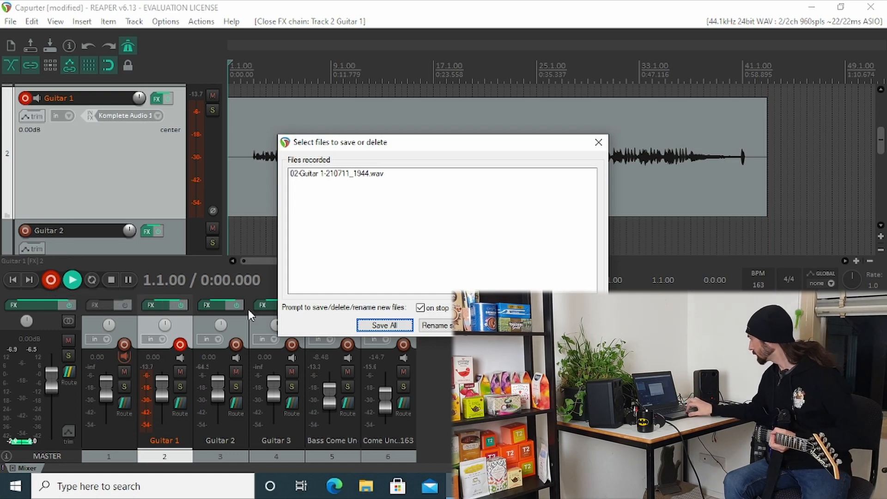
click(392, 323)
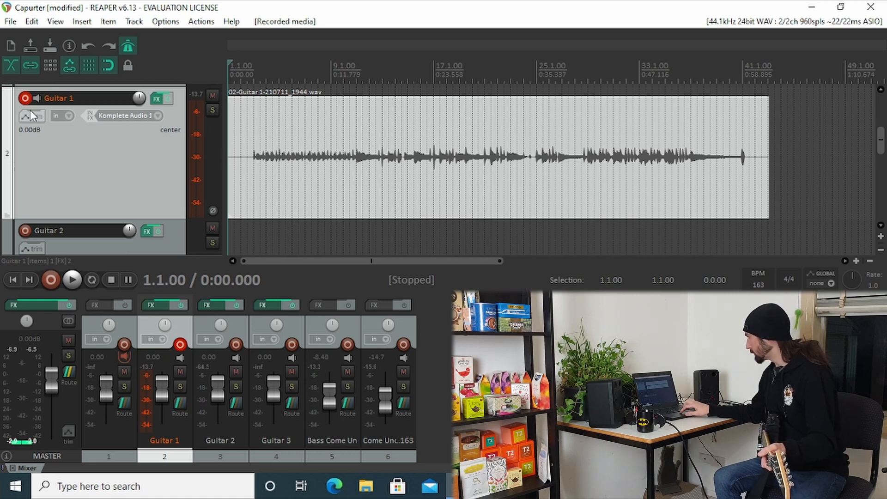
Move record arming from Guitar 1 to Guitar 2 and record a full take on Guitar 2.
click(25, 98)
click(25, 230)
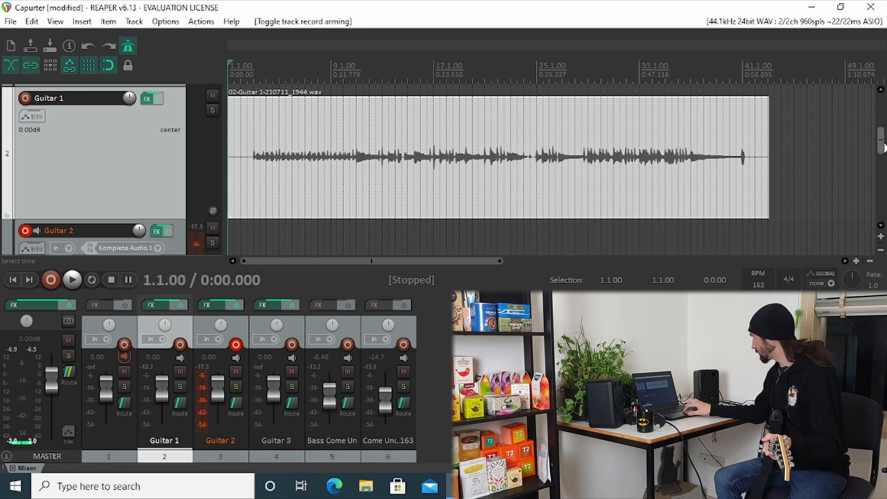
drag(882, 147, 883, 162)
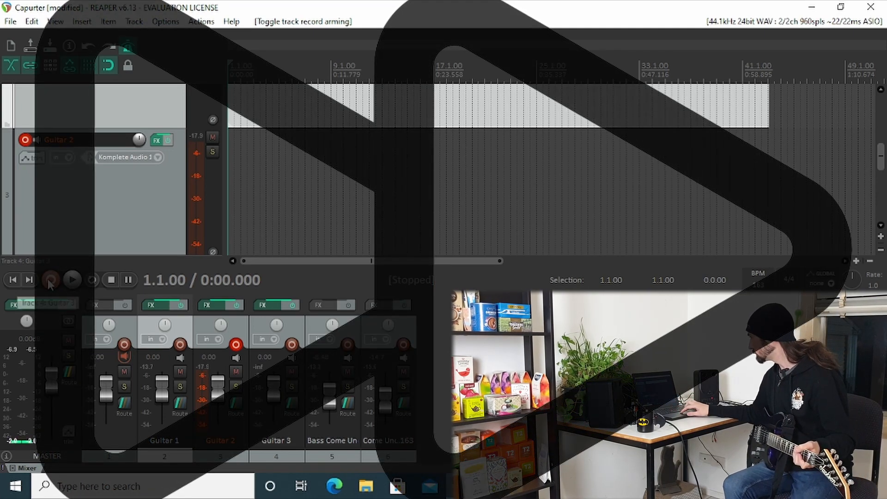
click(50, 280)
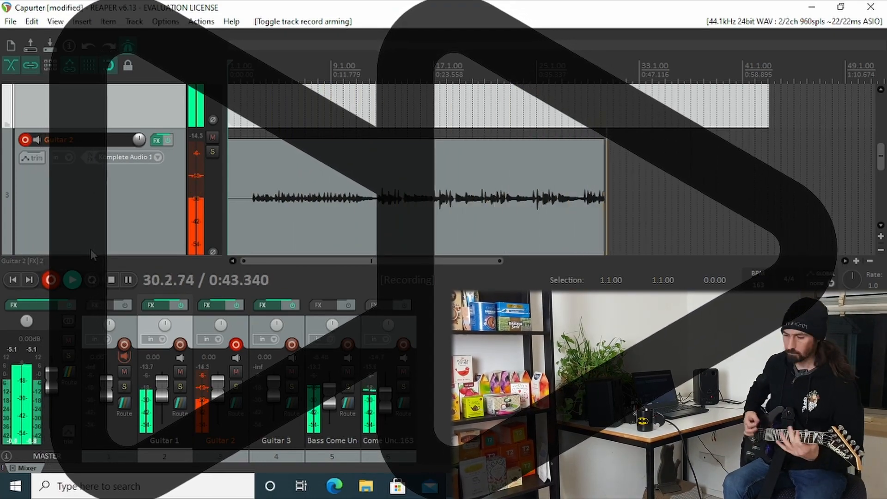
key(space)
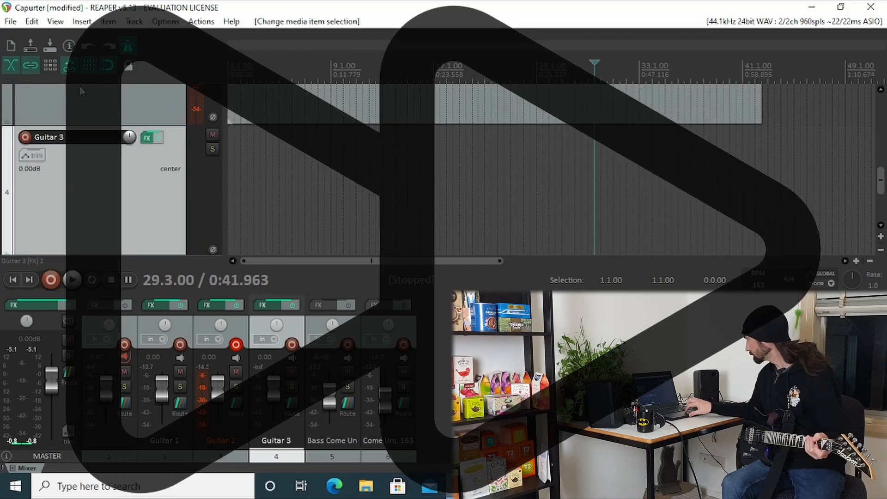
key(ctrl+r)
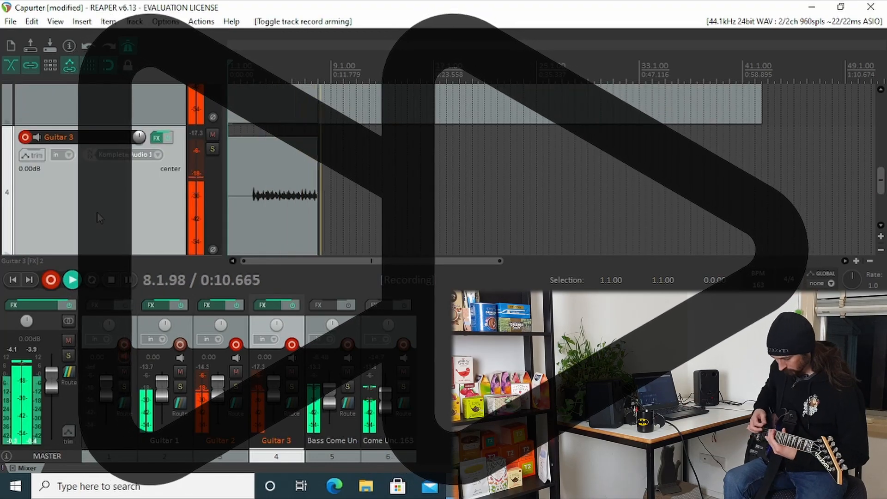
key(space)
key(Return)
scroll(444, 166, up, 2)
scroll(881, 192, down, 2)
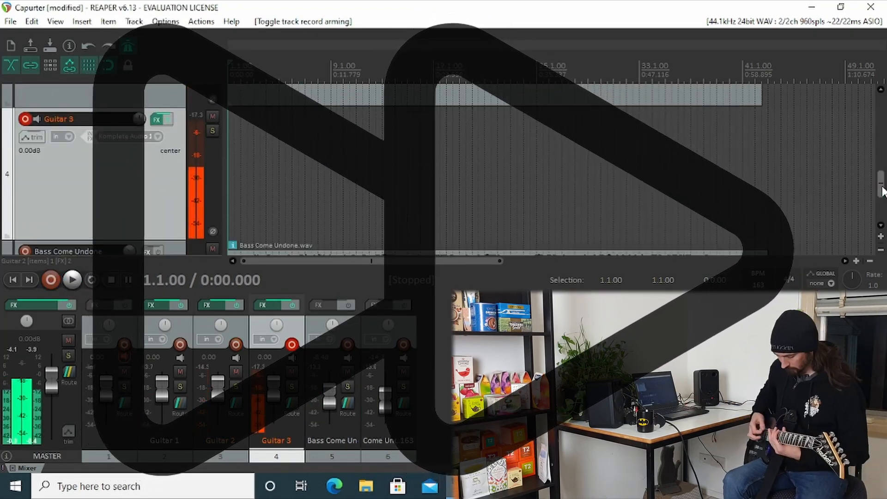
Record a full take on the Guitar 3 track and save the recorded file.
click(50, 280)
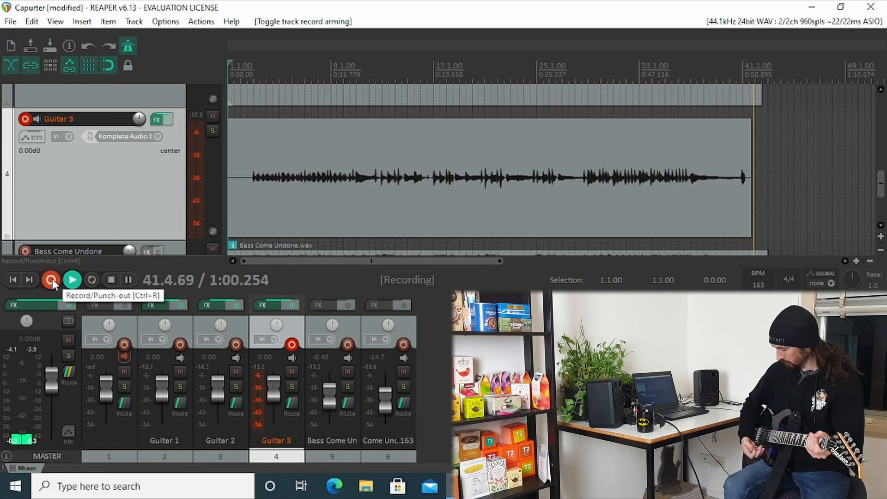
click(52, 279)
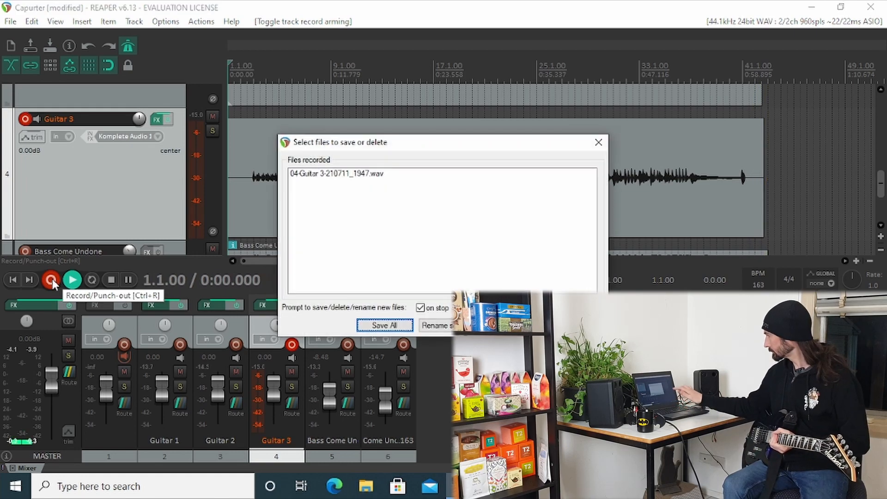
click(374, 330)
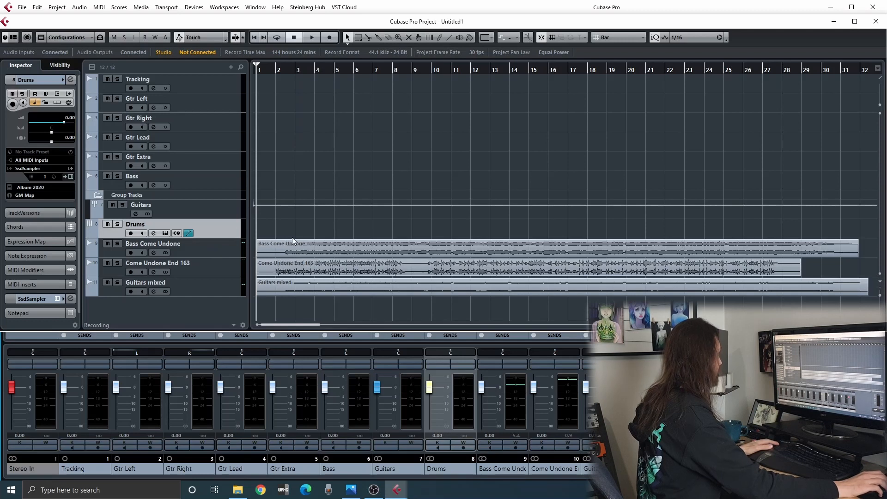
Inspect the Bass Come Undone, Come Undone End 163 and Guitars mixed clips in the Cubase project by selecting each one.
click(284, 251)
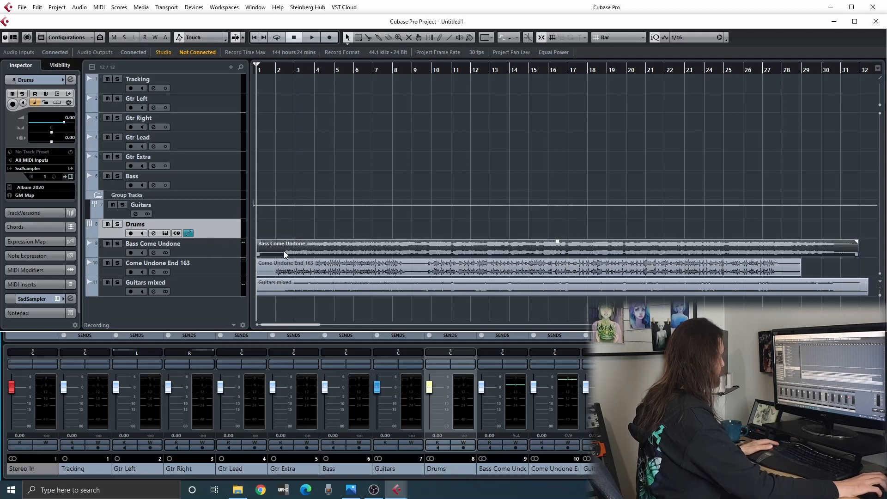
click(355, 265)
click(373, 290)
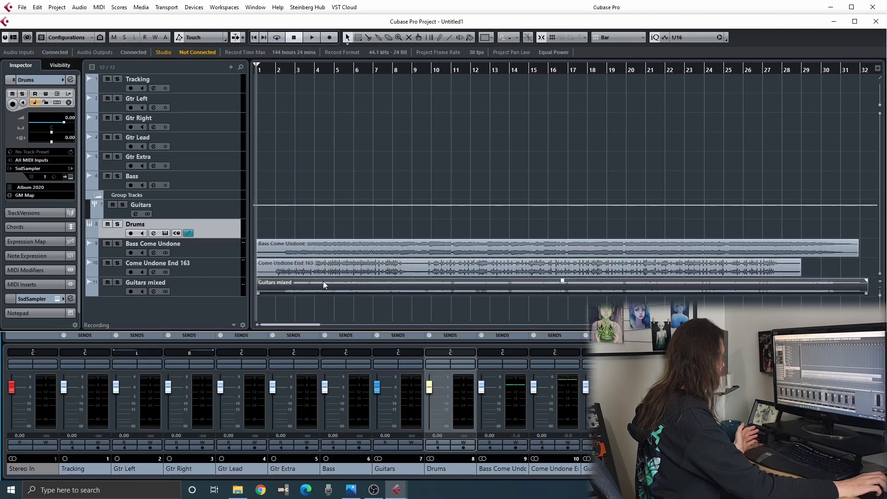
click(456, 307)
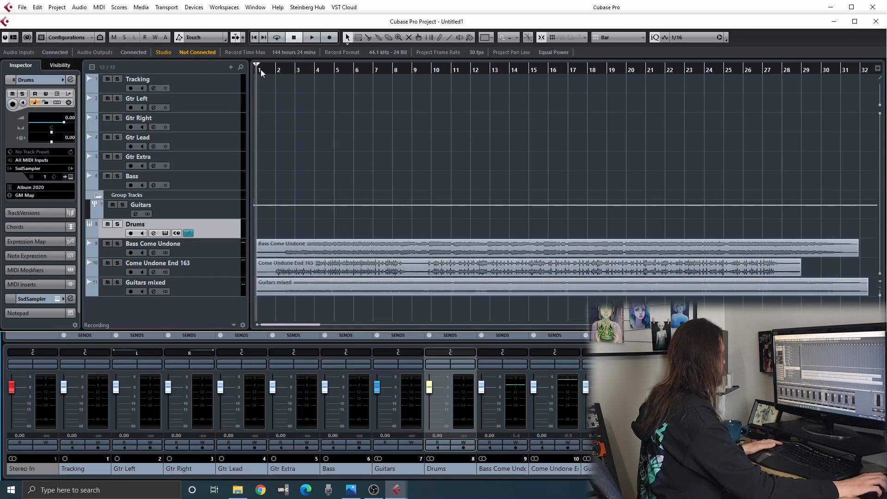
click(395, 290)
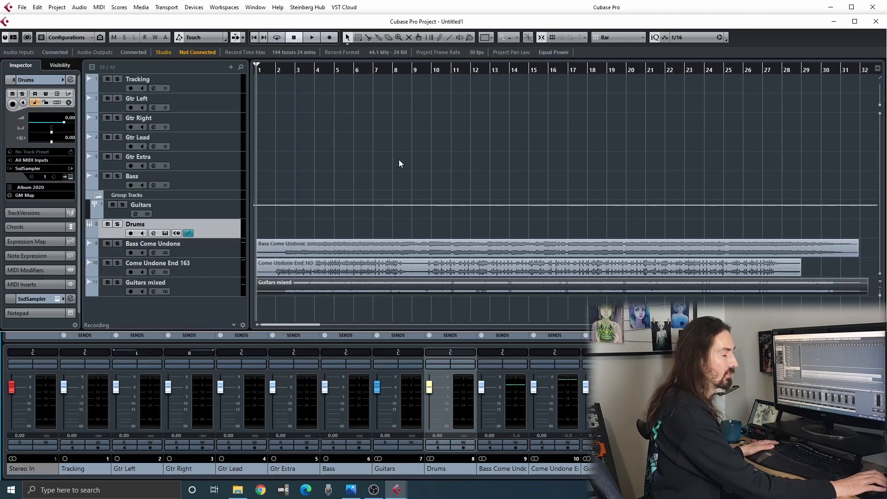
Play the project, raise the Guitars mixed fader and lower the Bass Come Undone and Come Undone End 163 faders to -1.56.
key(space)
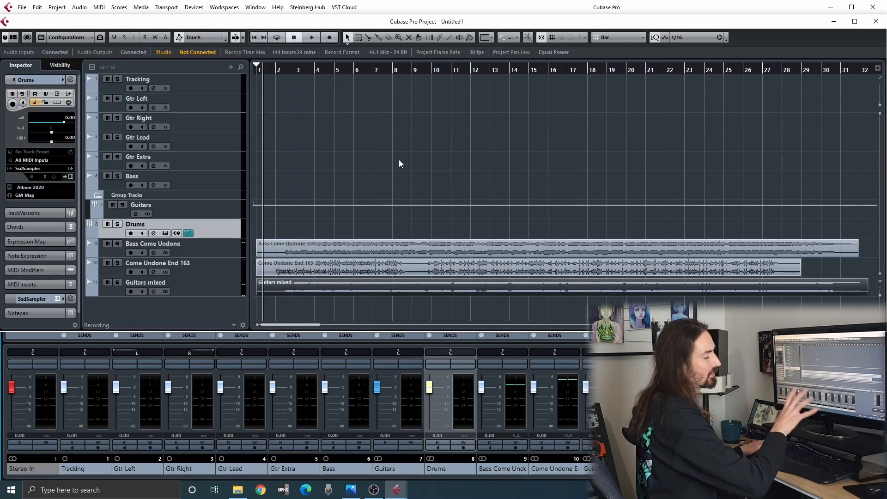
key(space)
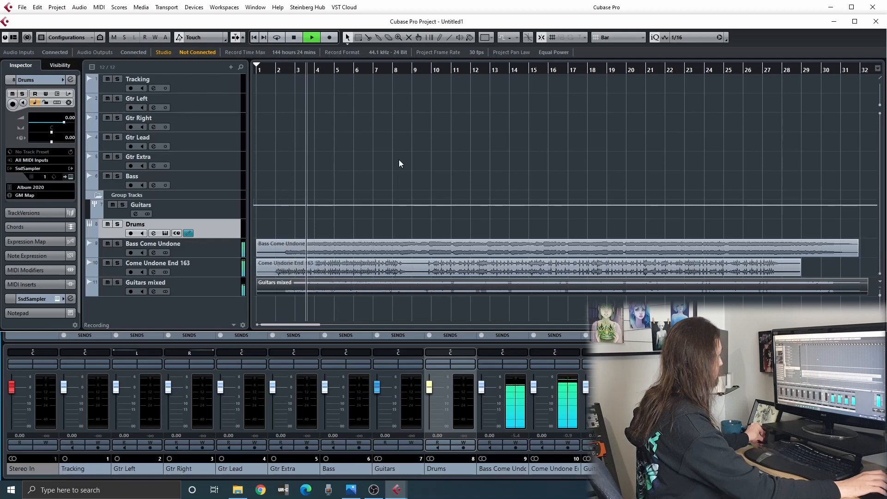
drag(586, 388, 534, 393)
drag(481, 387, 481, 395)
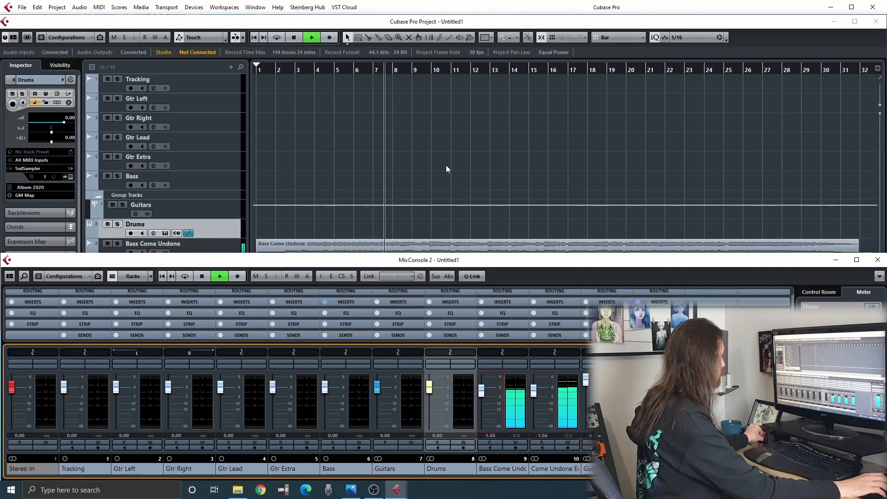
click(454, 217)
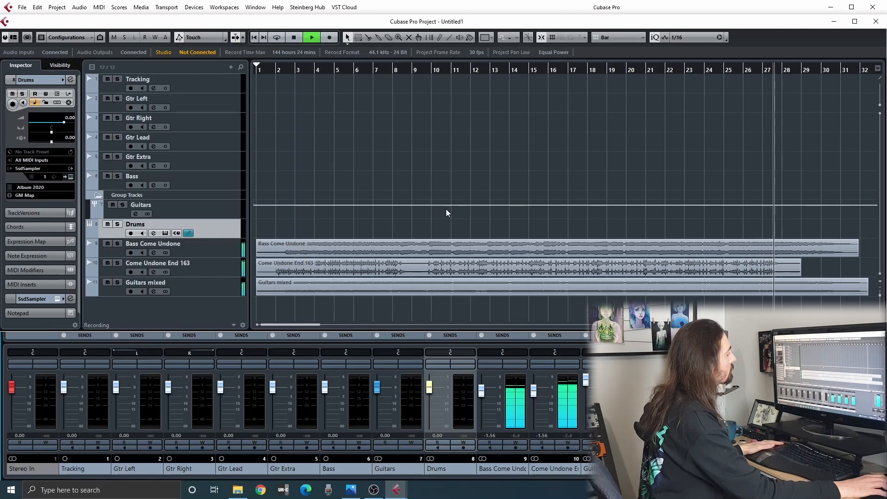
key(space)
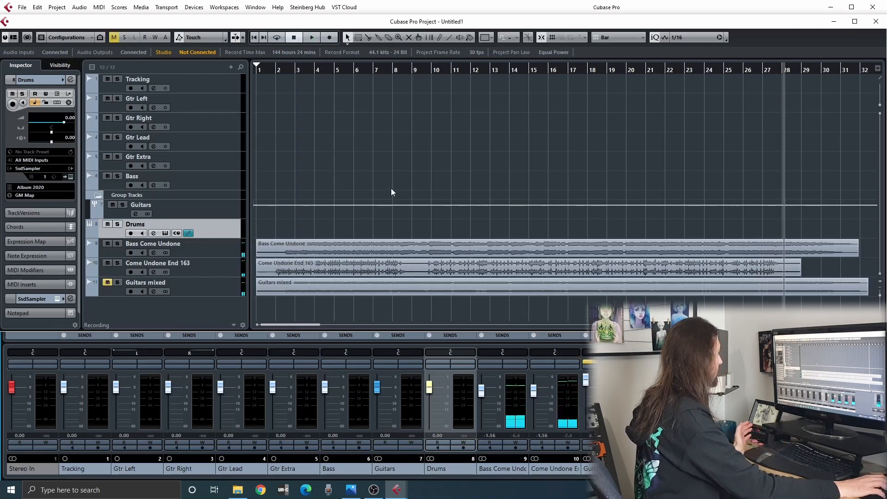
Solo the Guitars mixed track, listen to passages from about bars 2 and 18, and unsolo it.
click(108, 282)
click(117, 282)
click(294, 87)
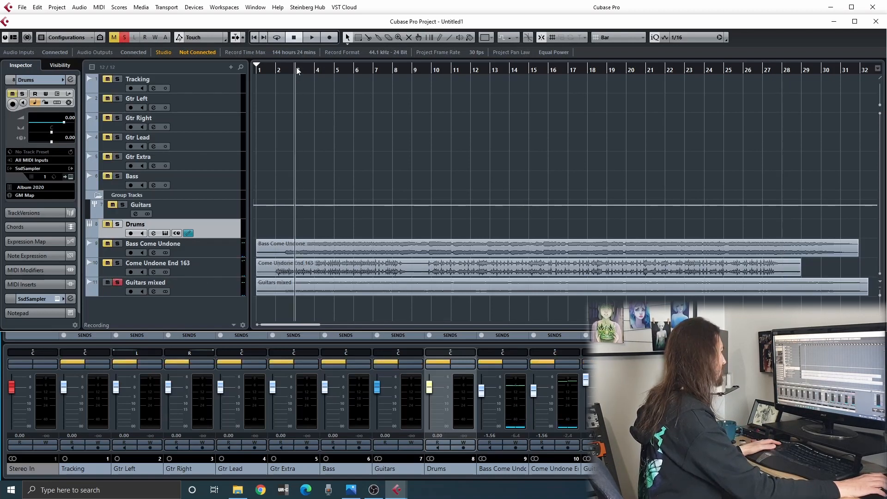
click(280, 71)
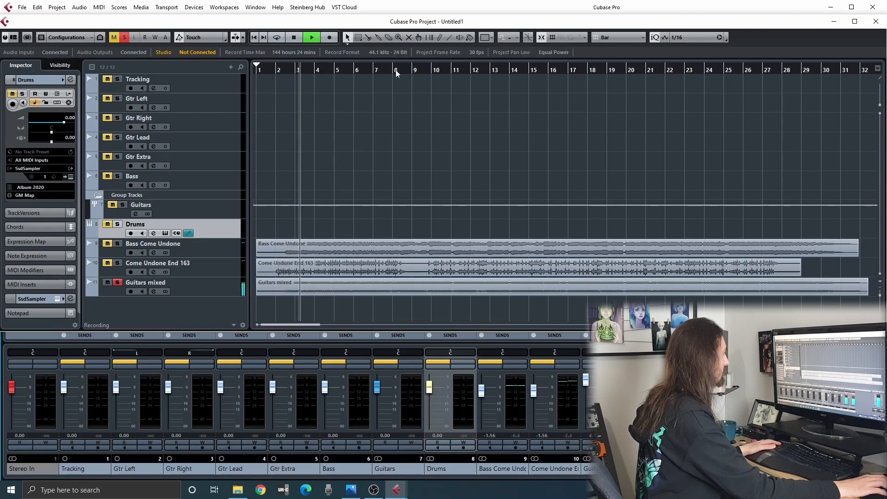
click(591, 70)
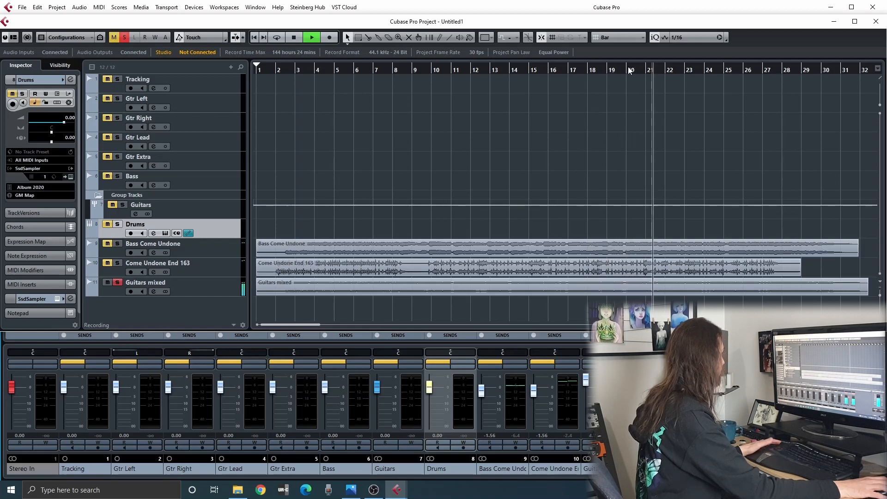
key(space)
click(117, 283)
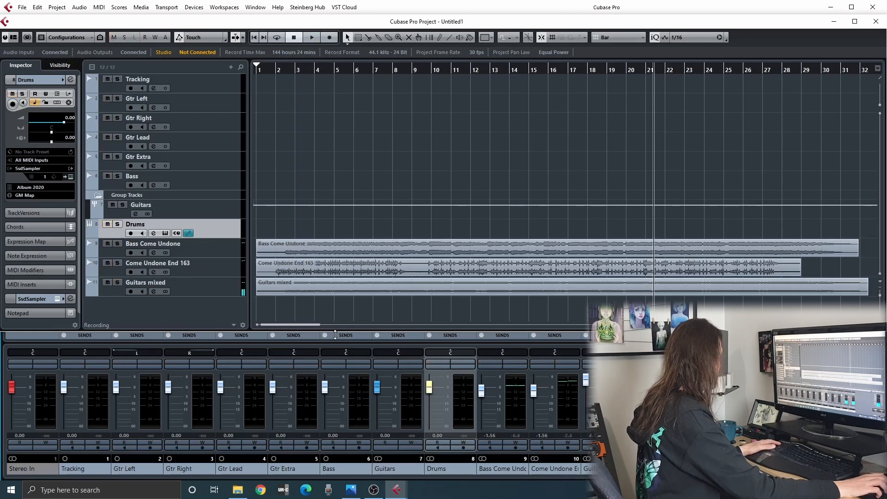
Check the dry guitar files in the Digital Reamp via 2nd Studio folder and return to the project.
click(238, 489)
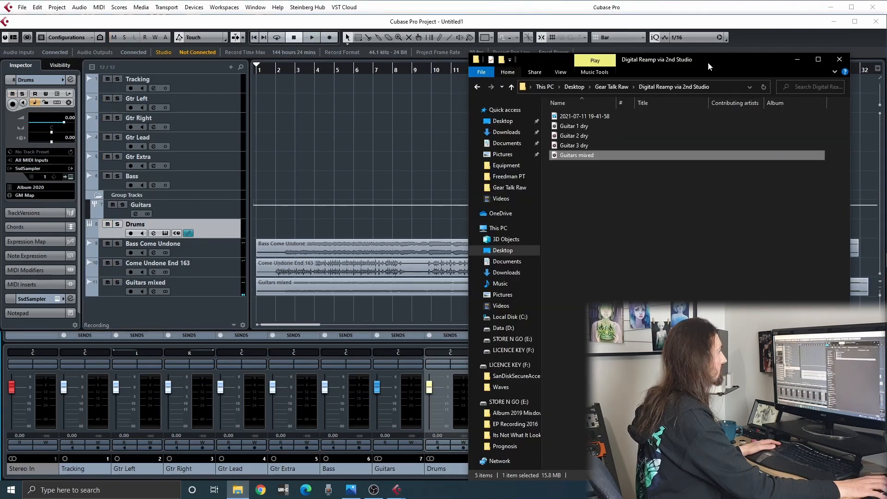
click(797, 60)
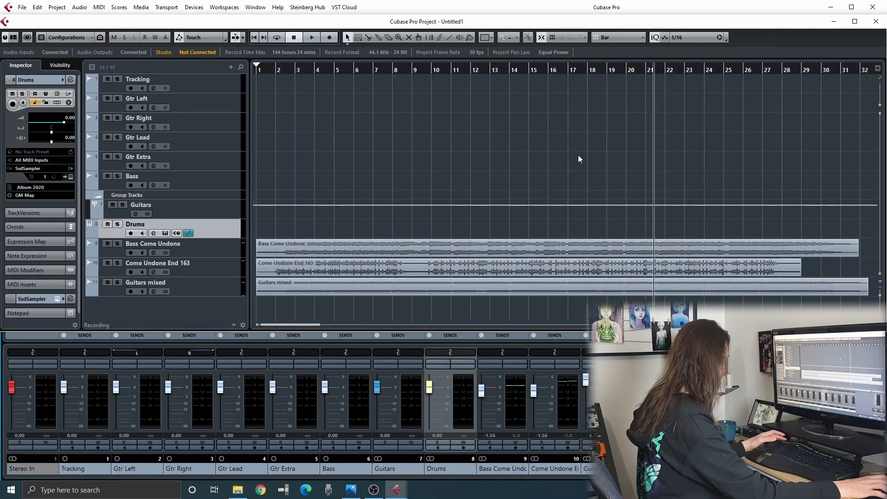
Set the project to a fixed tempo of 163 BPM and return the playhead to the start.
key(F2)
click(510, 314)
double_click(540, 320)
text(1)
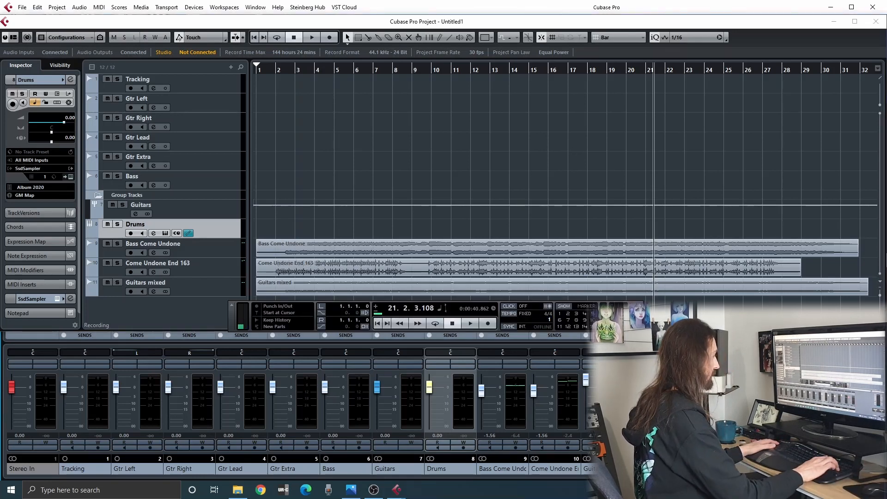
text(63)
key(Return)
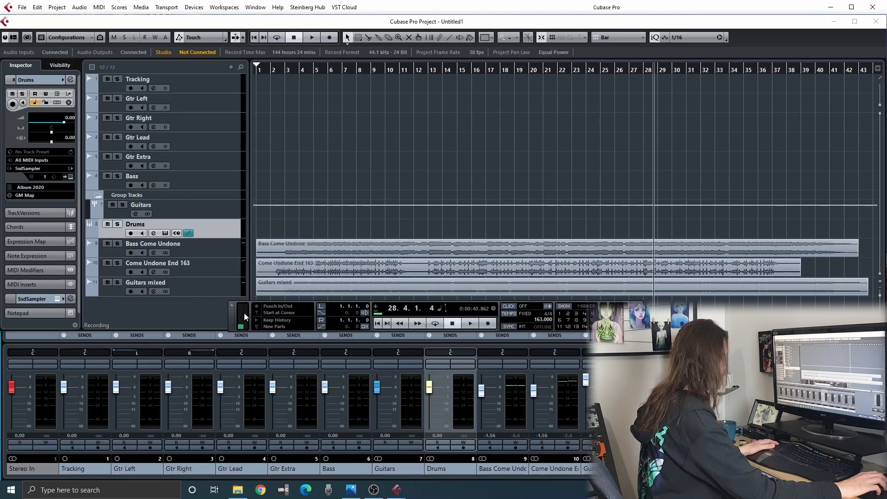
key(F2)
key(Home)
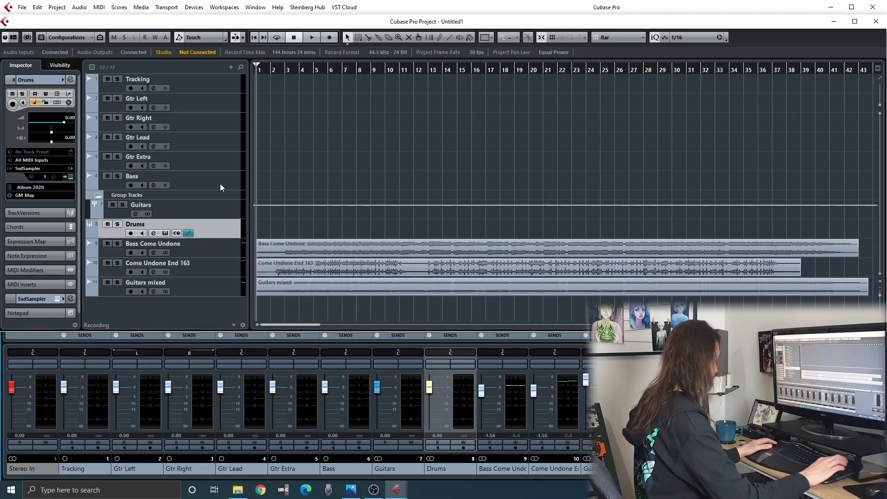
Play the opening bars to check the tracks against the tempo grid and return to the project start.
key(space)
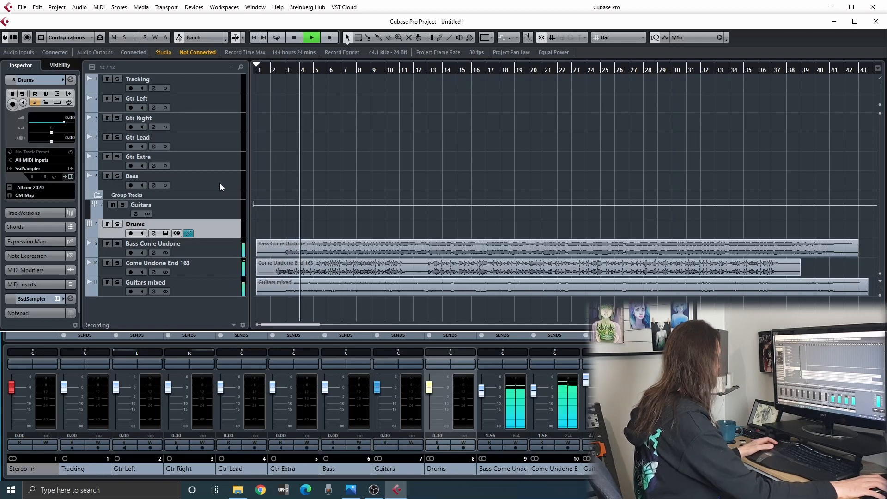
key(space)
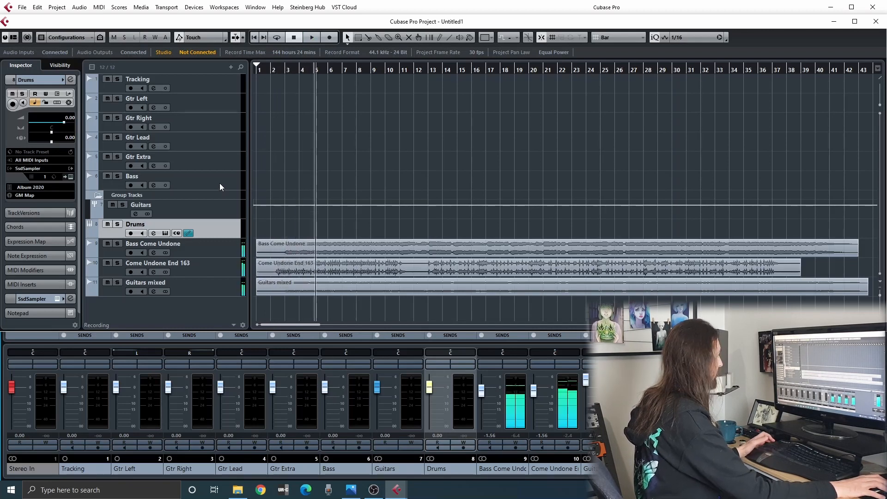
key(Home)
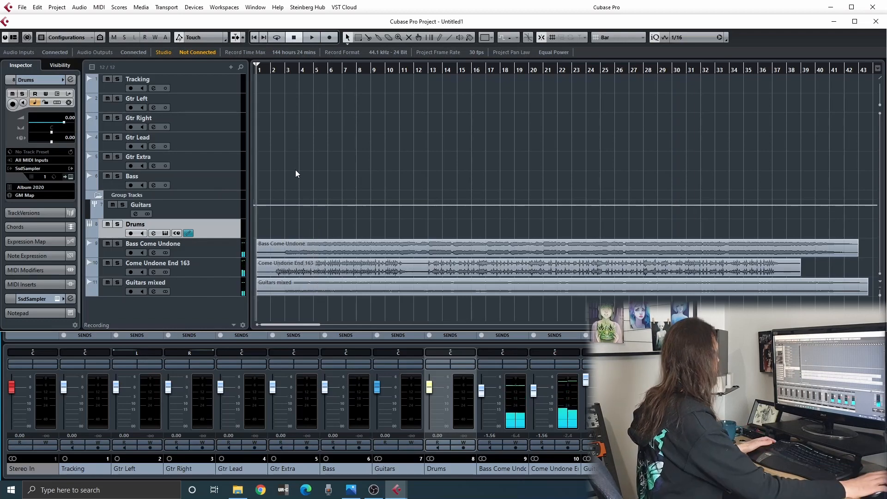
Import Guitar 1 dry at the start of the Gtr Left track, copying it to the working directory, and mute Guitars mixed.
click(237, 490)
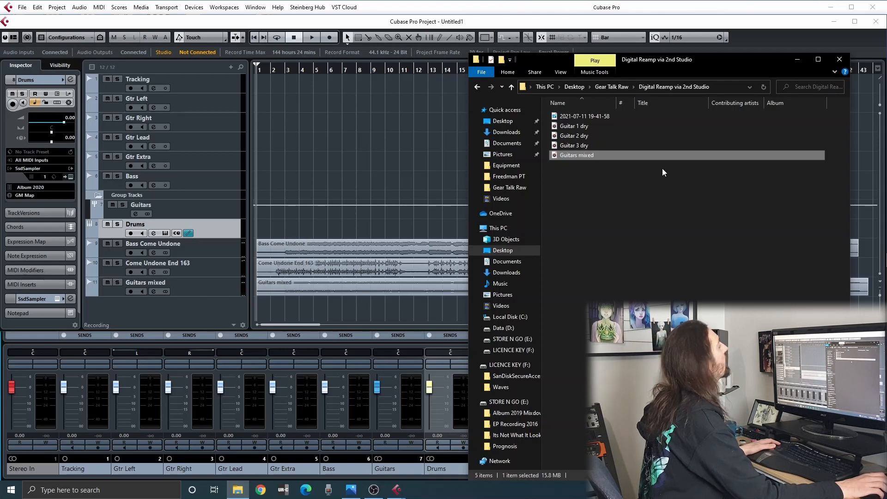
click(586, 118)
click(588, 127)
drag(585, 127, 255, 99)
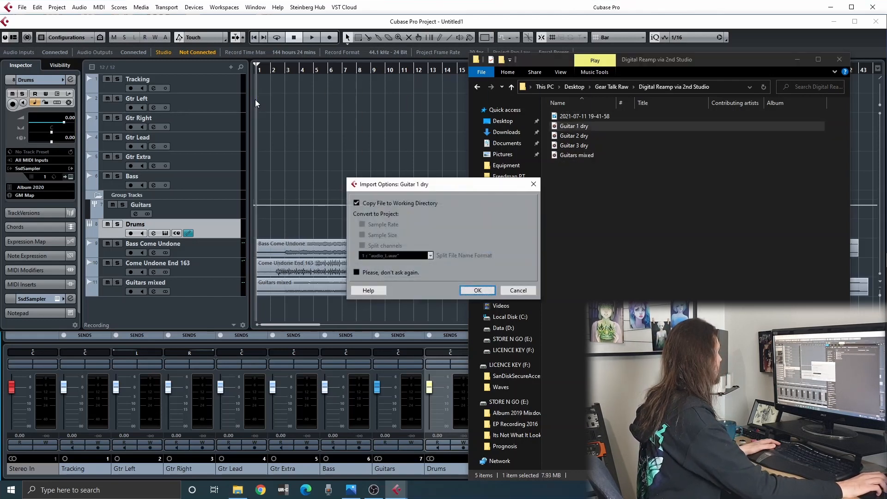
click(483, 285)
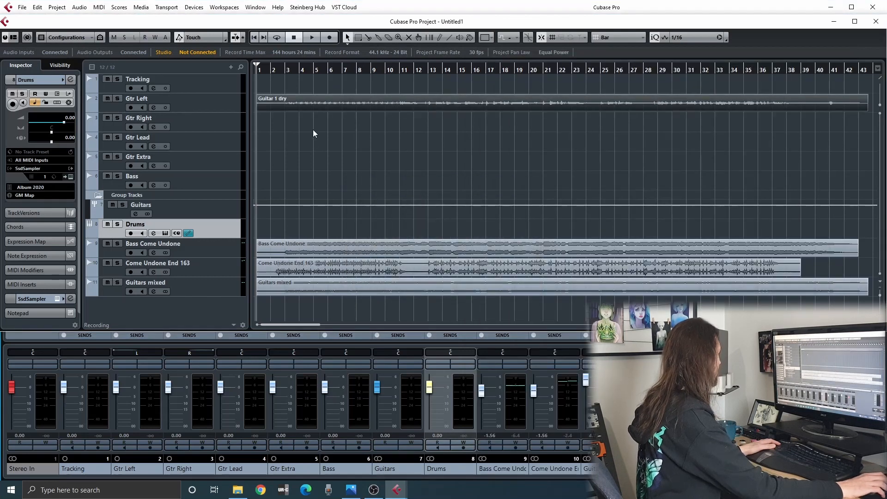
click(107, 283)
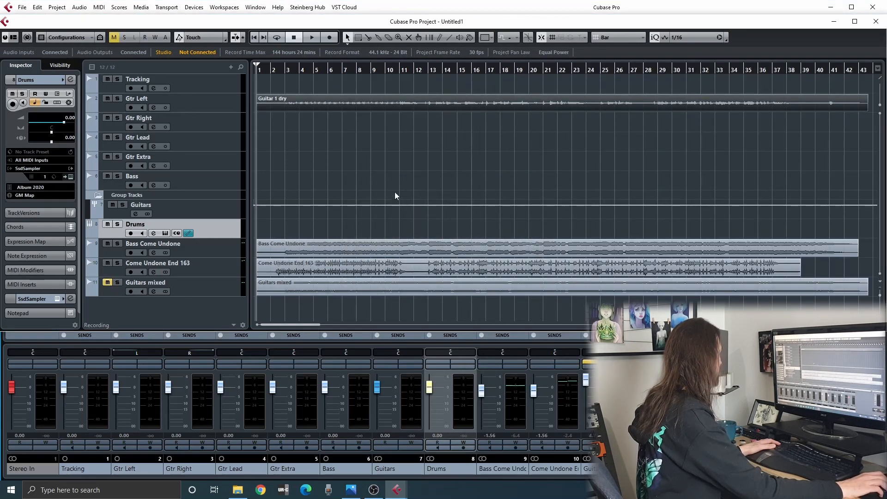
Import Guitar 2 dry onto Gtr Right and Guitar 3 dry onto Gtr Lead from the project start, and mute Gtr Lead.
click(238, 489)
drag(576, 133, 253, 114)
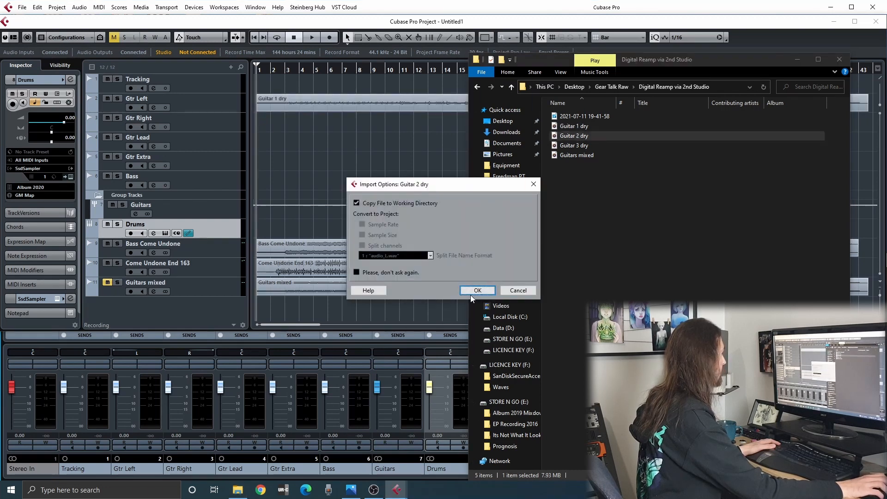
click(471, 291)
click(237, 490)
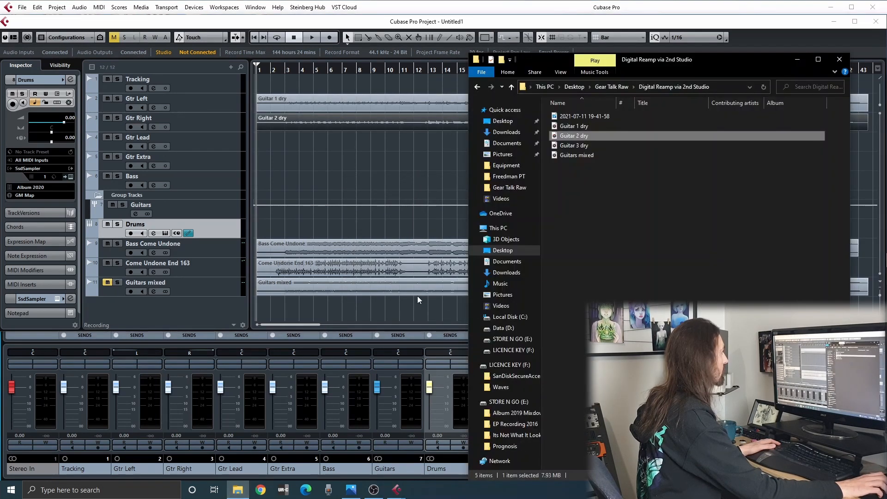
drag(584, 145, 255, 142)
click(477, 290)
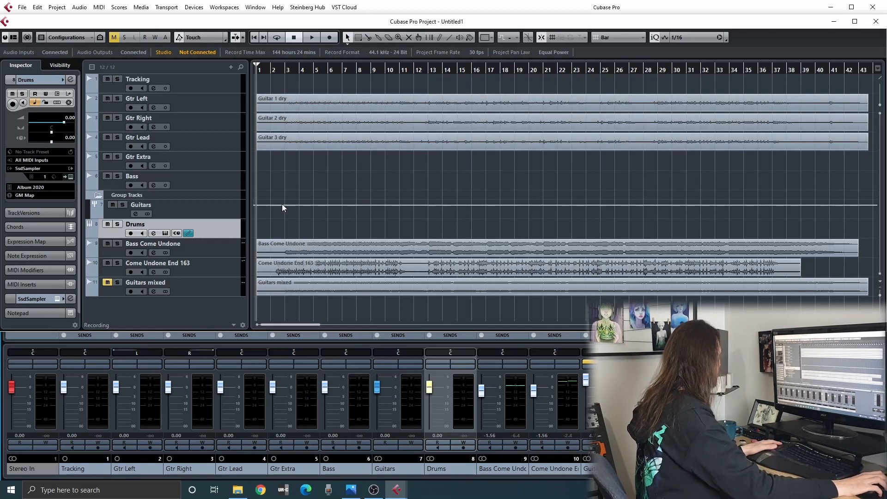
click(108, 137)
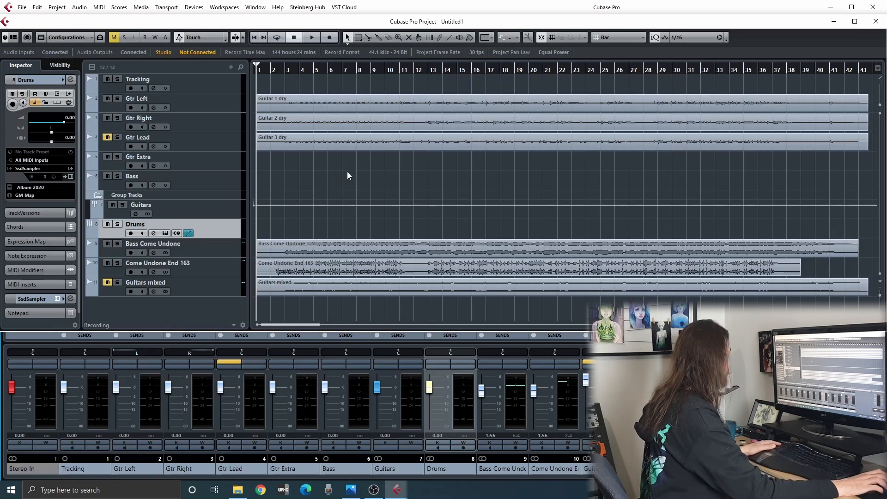
Solo Gtr Left and Gtr Right, listen to the dry guitars from bar 1 to about bar 7, and unsolo them.
click(117, 99)
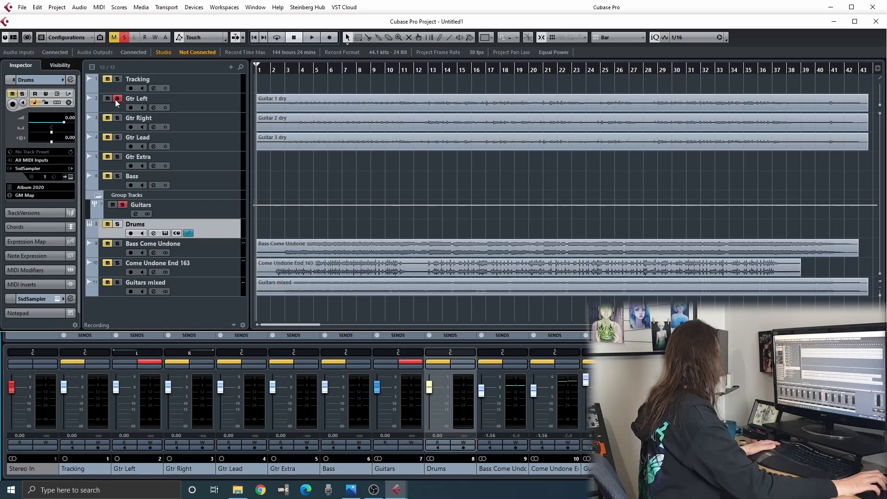
click(117, 117)
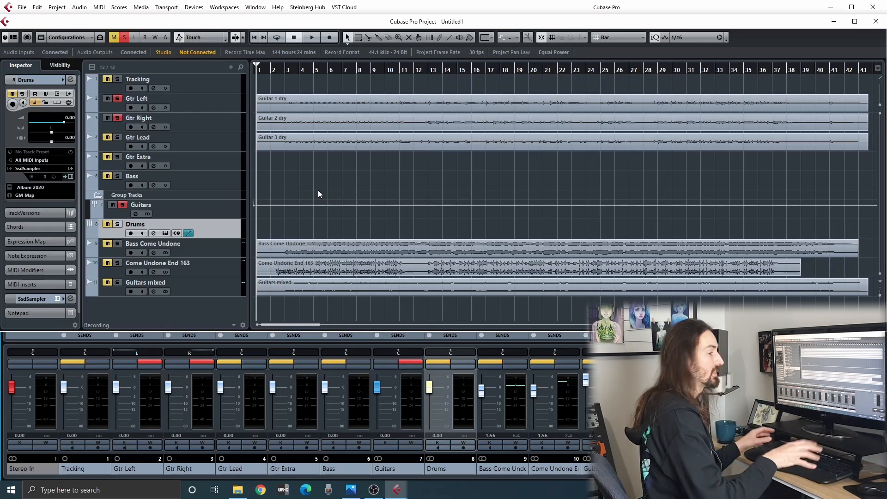
key(space)
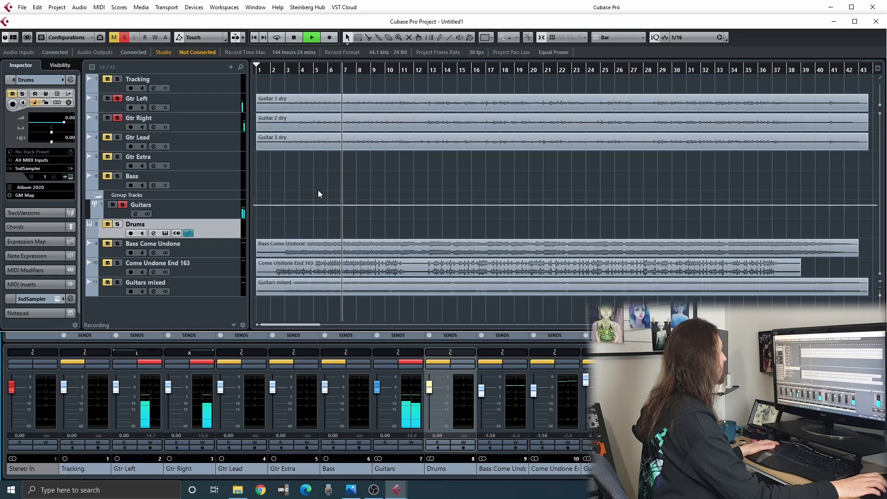
key(space)
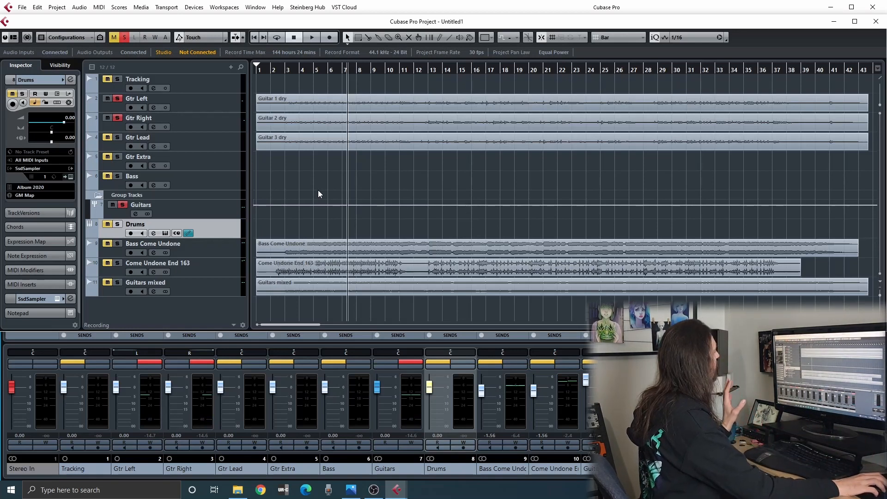
click(118, 119)
click(119, 99)
click(122, 205)
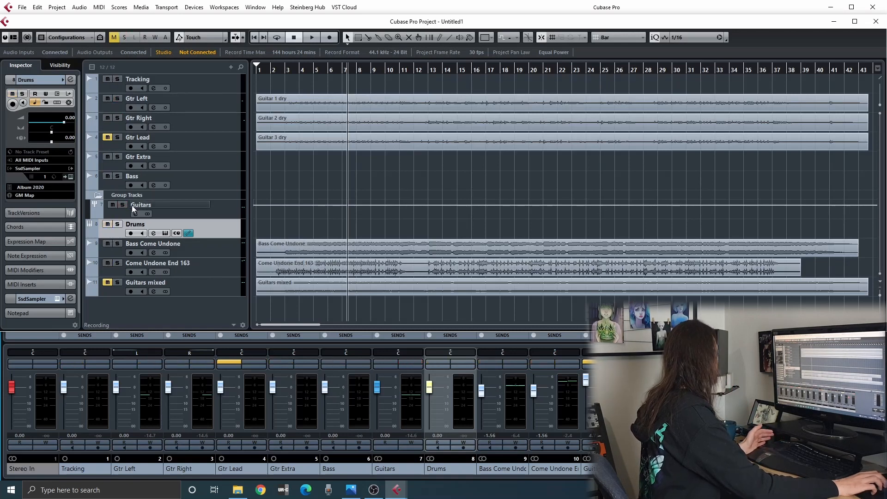
Load the Amped - Roots amp simulator into the first insert slot of the Gtr Left track.
click(191, 112)
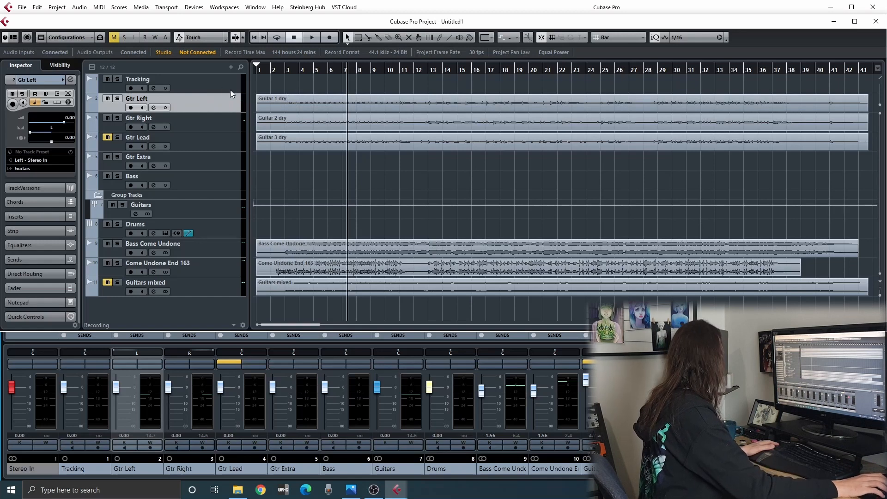
click(35, 216)
click(72, 141)
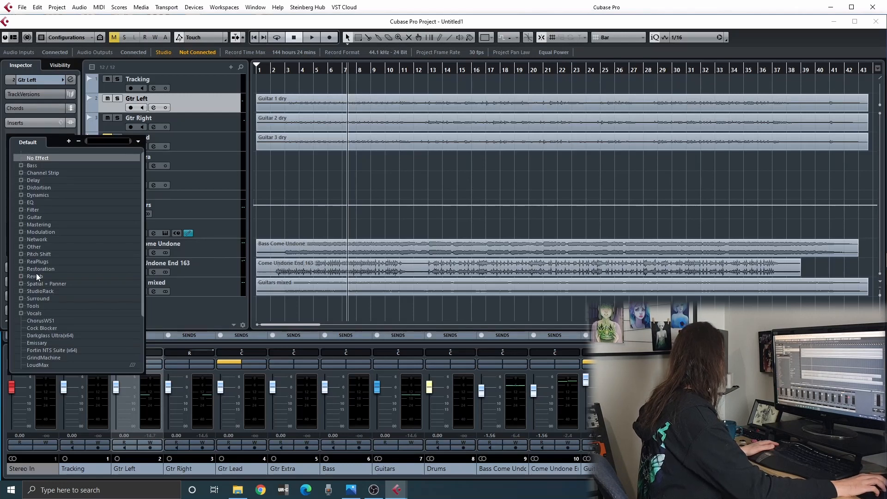
scroll(37, 275, down, 3)
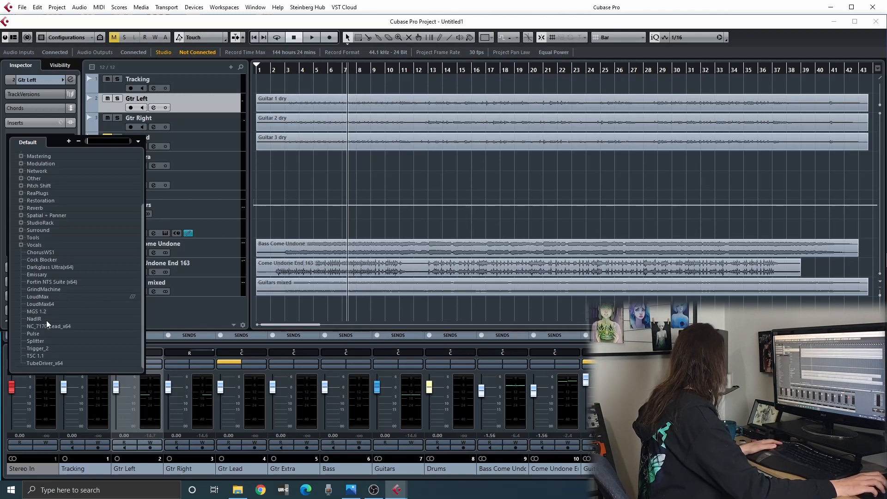
scroll(49, 320, up, 3)
scroll(50, 320, down, 3)
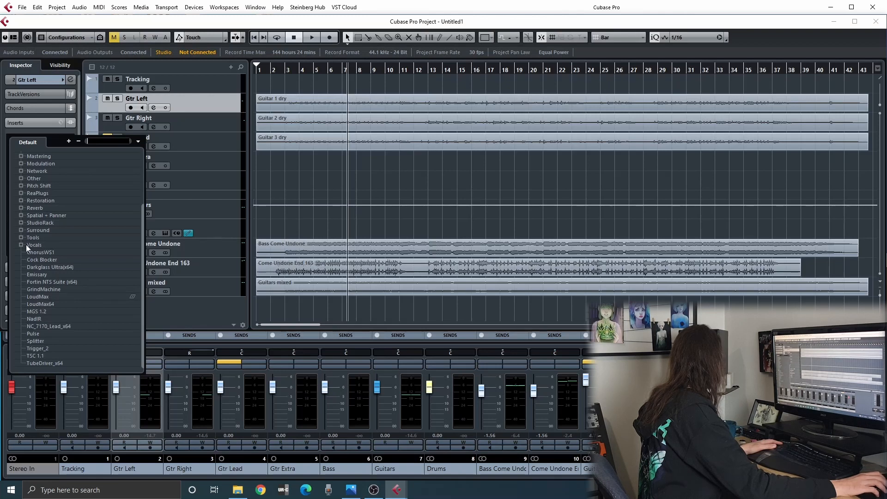
click(21, 178)
click(57, 186)
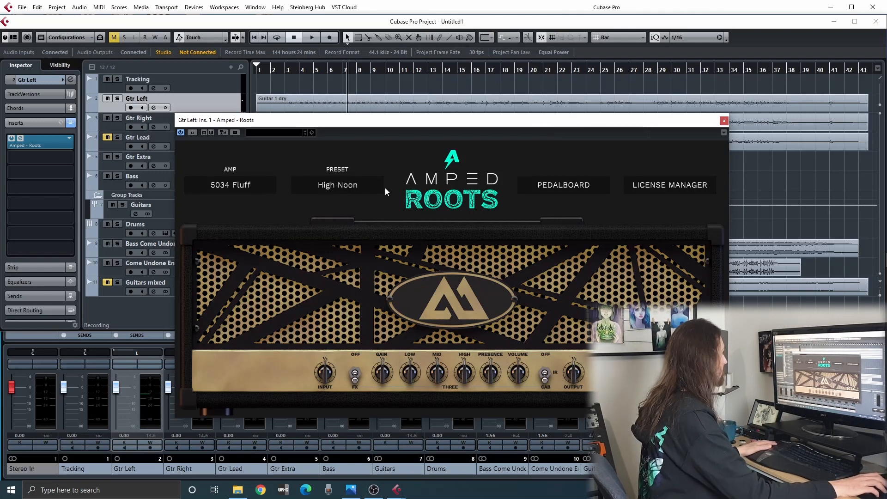
Switch on the Noise Gate pedal in Gtr Left's Amped Roots pedalboard, play the opening bars to hear it, and close the plugin.
click(577, 181)
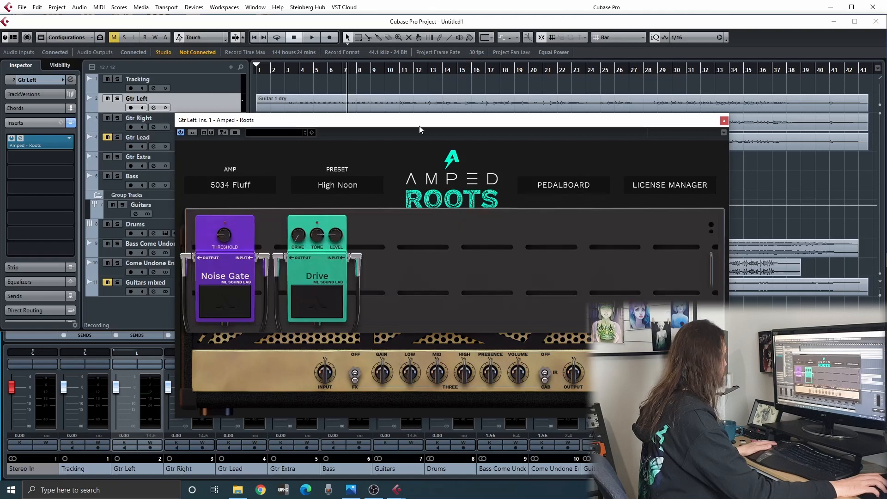
click(218, 299)
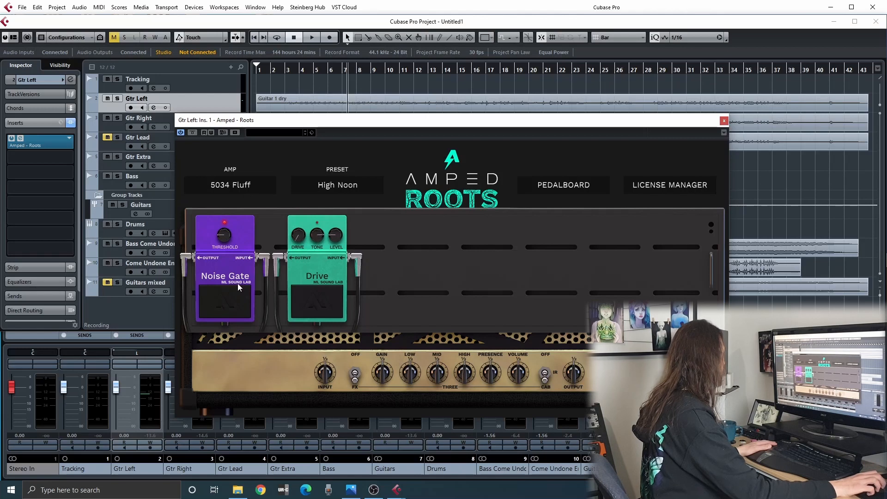
key(Home)
key(space)
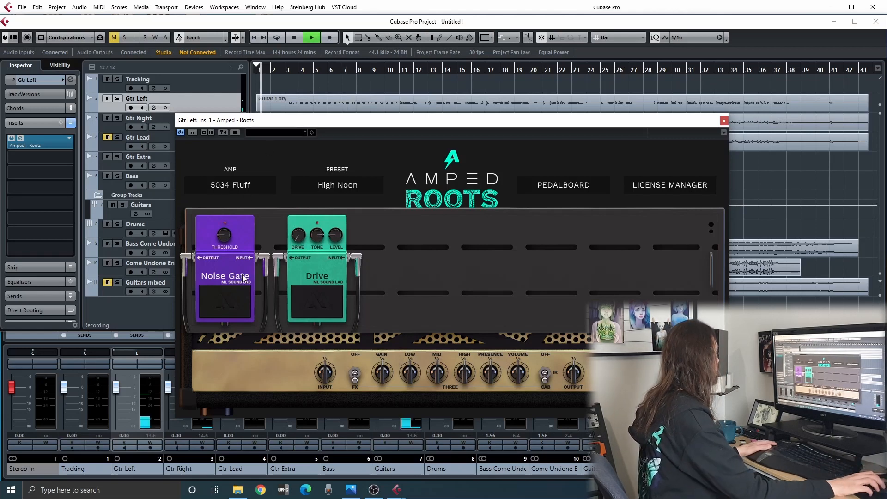
key(space)
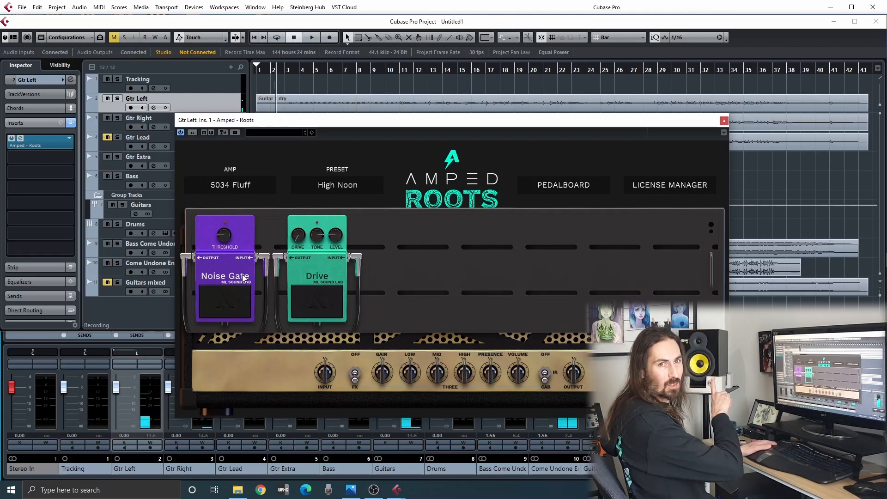
click(226, 300)
key(space)
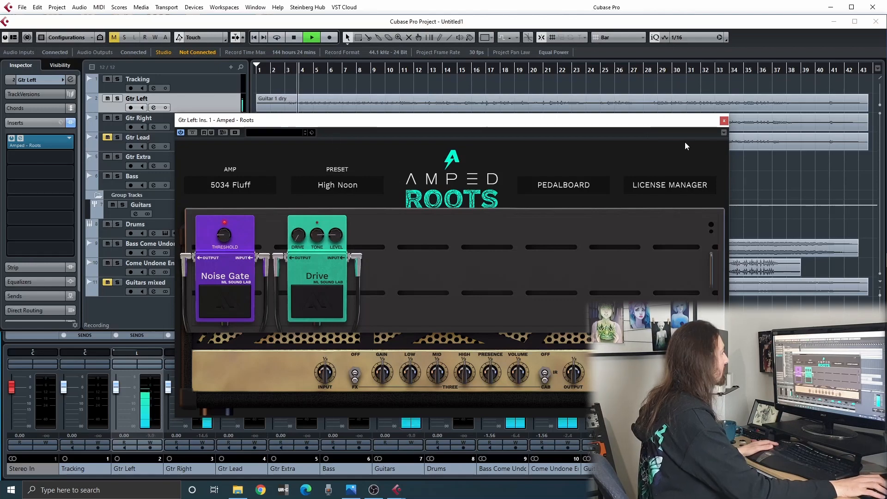
click(724, 121)
key(space)
Load Amped - Roots into Gtr Right's first insert slot, switch on its Noise Gate pedal, and close the plugin window.
click(181, 124)
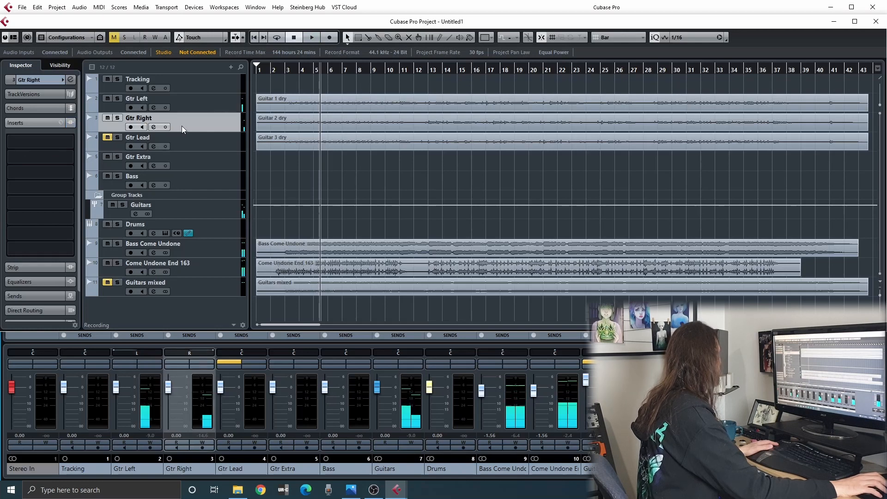
click(68, 142)
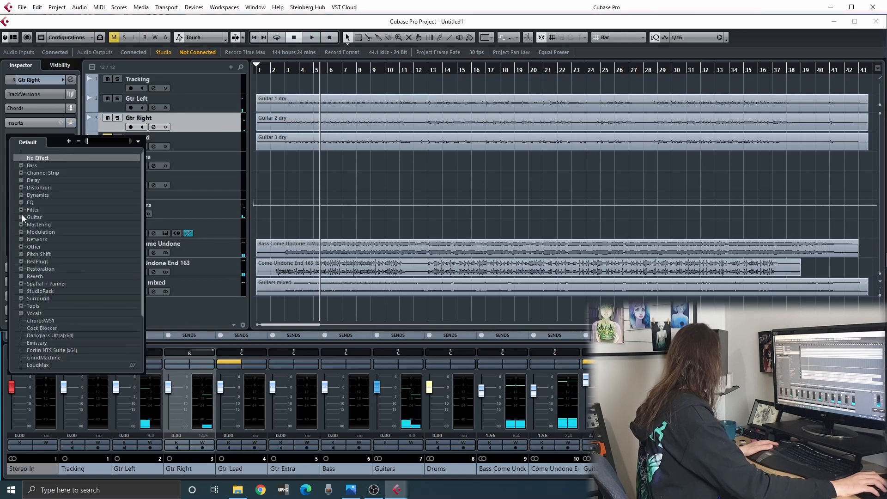
click(22, 246)
click(59, 253)
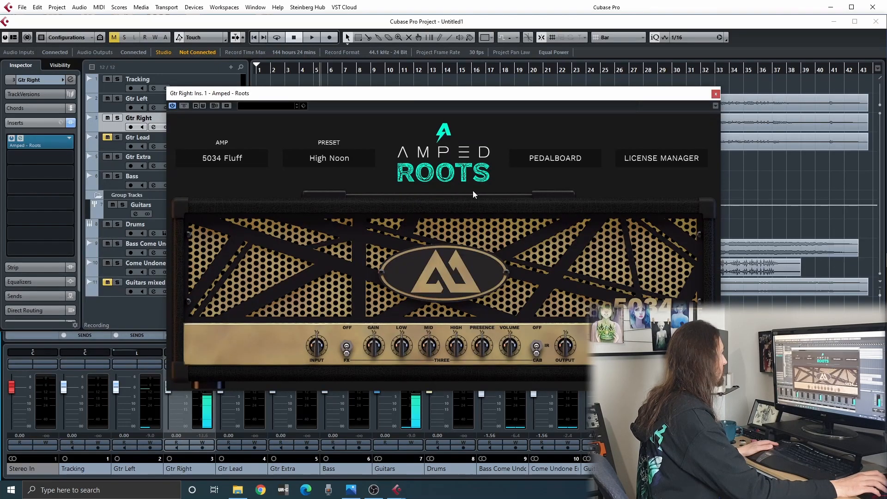
click(223, 284)
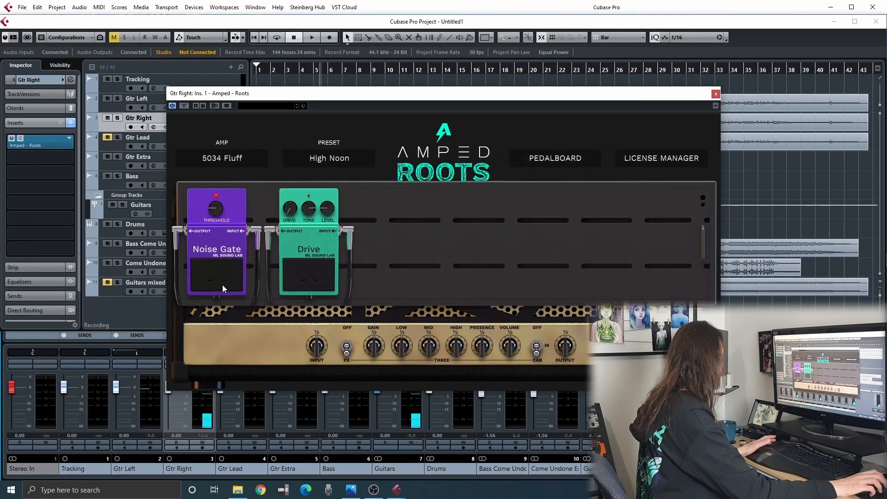
click(543, 159)
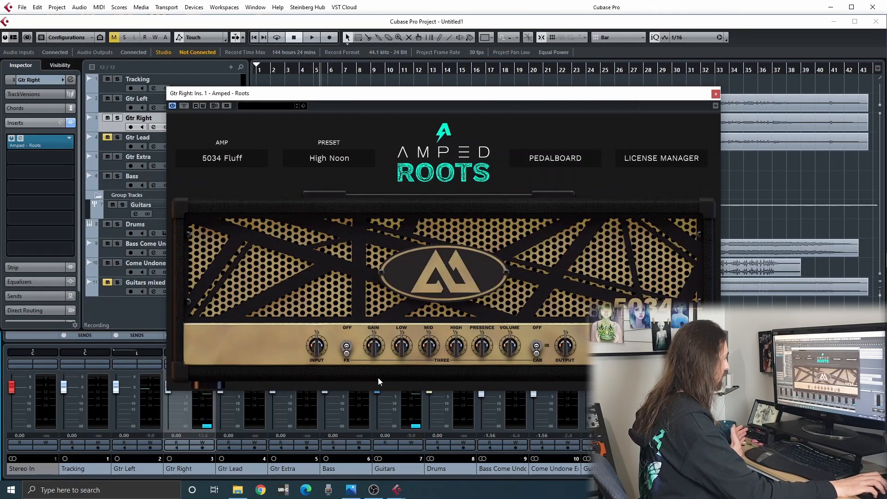
click(715, 95)
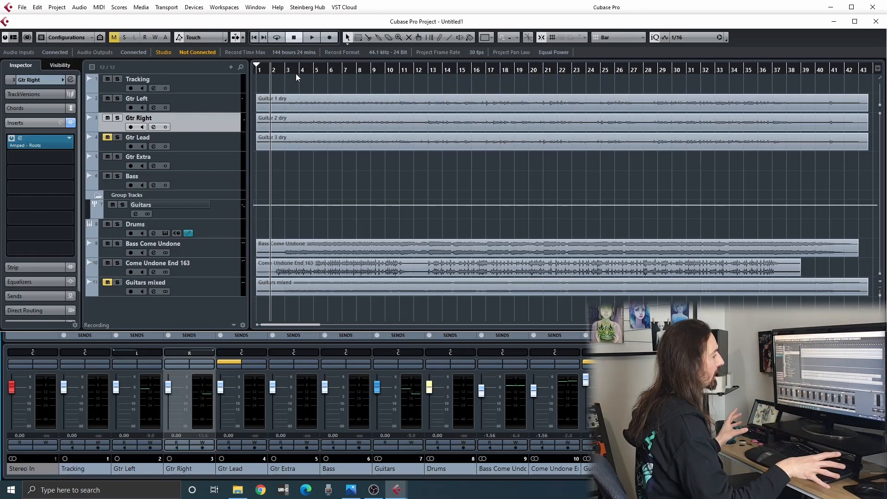
Play the full mix from about bar 2 to bar 42 and open the Guitars group's channel settings.
key(space)
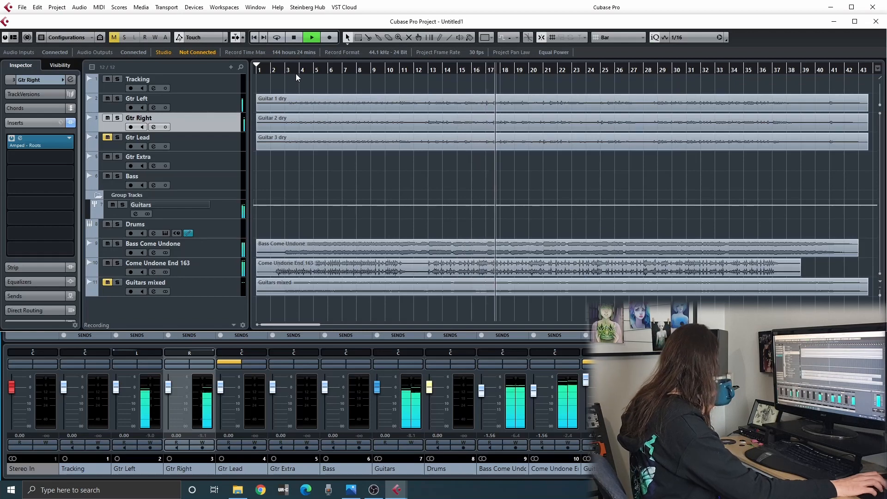
click(412, 365)
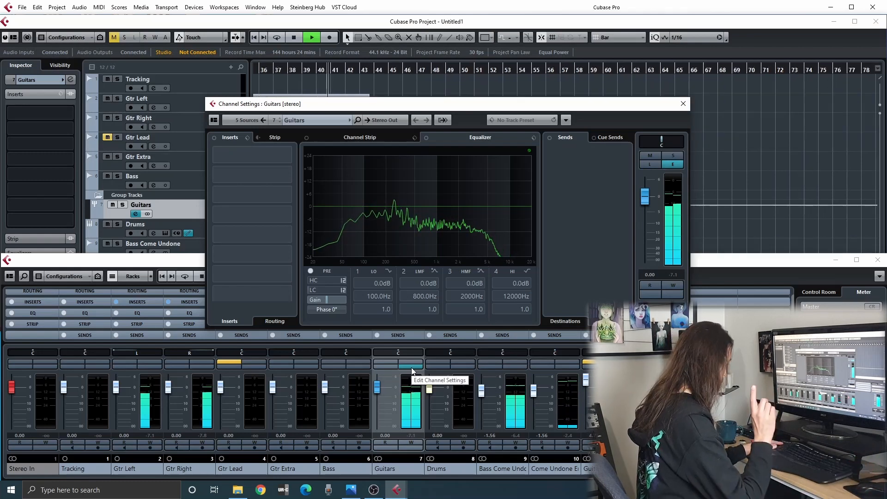
key(space)
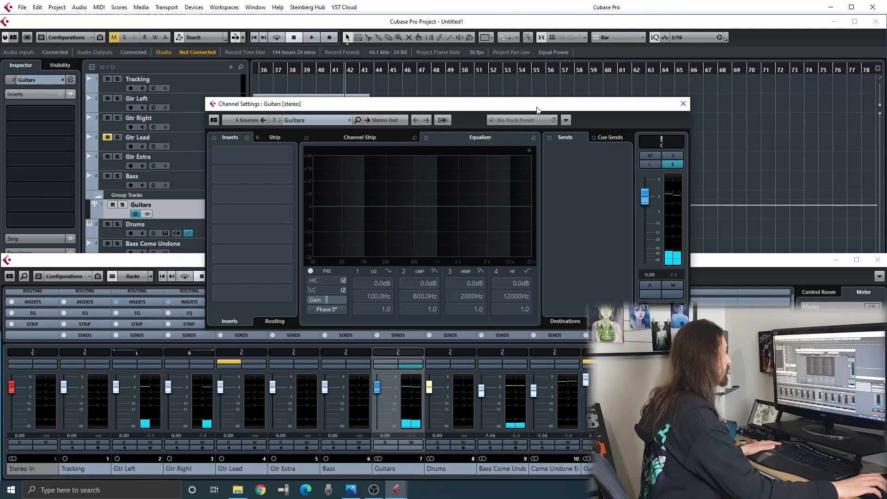
drag(533, 109, 624, 133)
Solo the Guitars group and play it from about bar 4 to examine its spectrum in the channel equalizer.
drag(261, 70, 226, 73)
drag(311, 70, 289, 90)
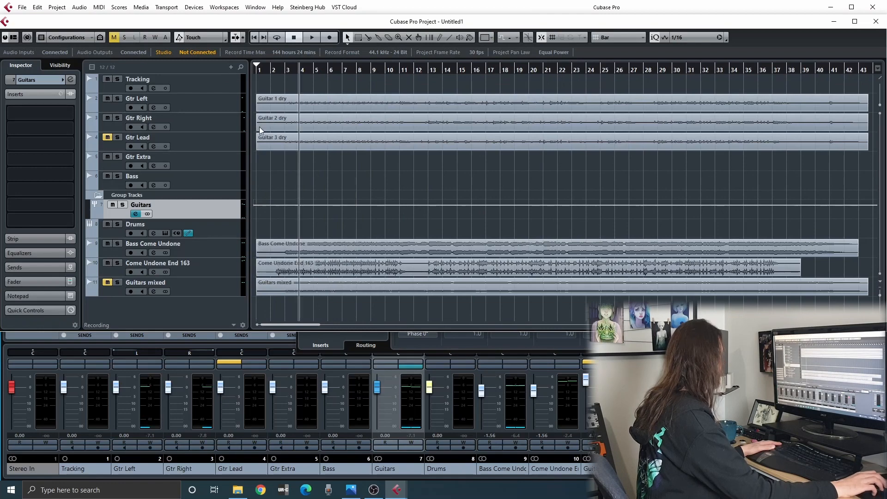
click(404, 365)
click(407, 366)
key(space)
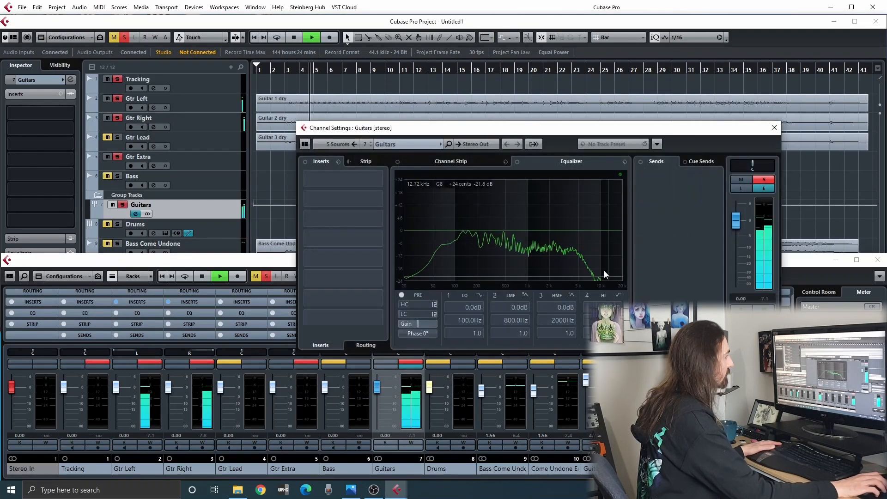
key(space)
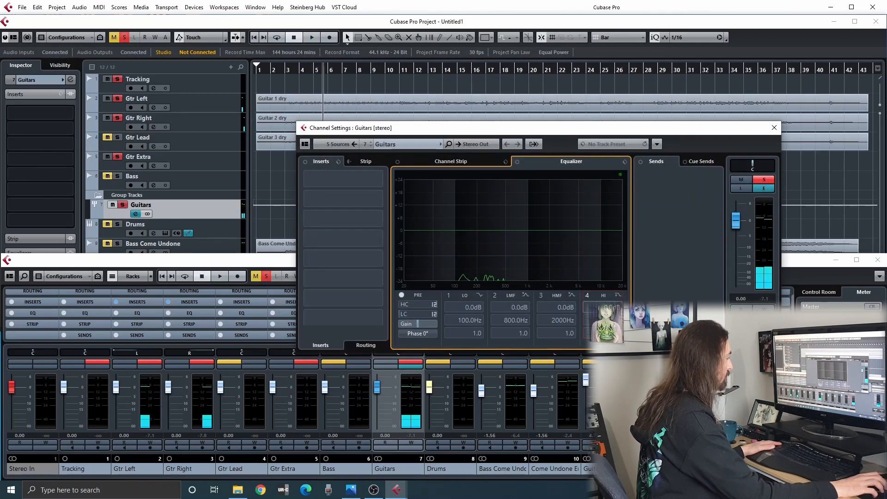
Cut the Guitars group's highs with EQ band 4 at -24 dB, bringing its frequency below 9.92 kHz and adjusting its Q during playback.
drag(594, 235, 600, 281)
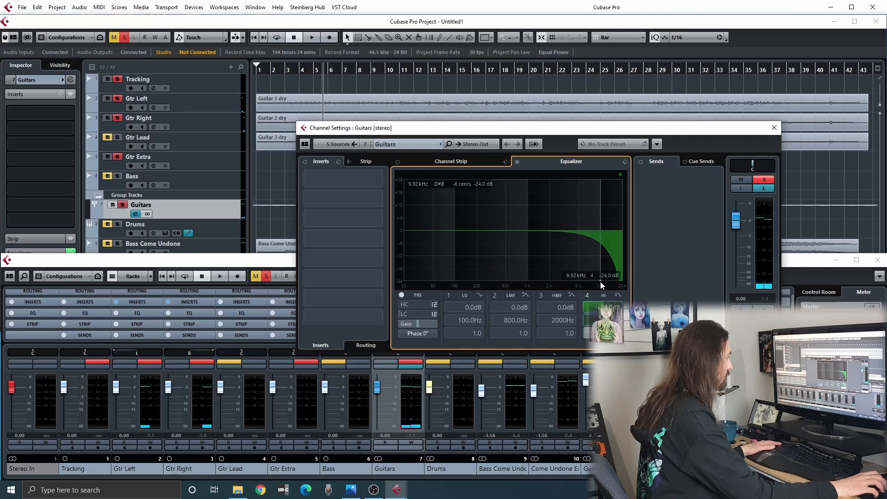
key(space)
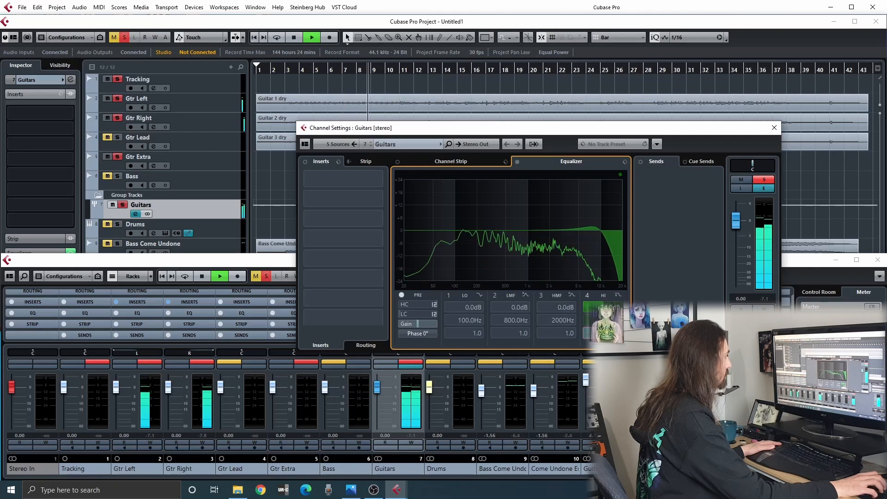
drag(599, 279, 588, 284)
drag(603, 334, 600, 333)
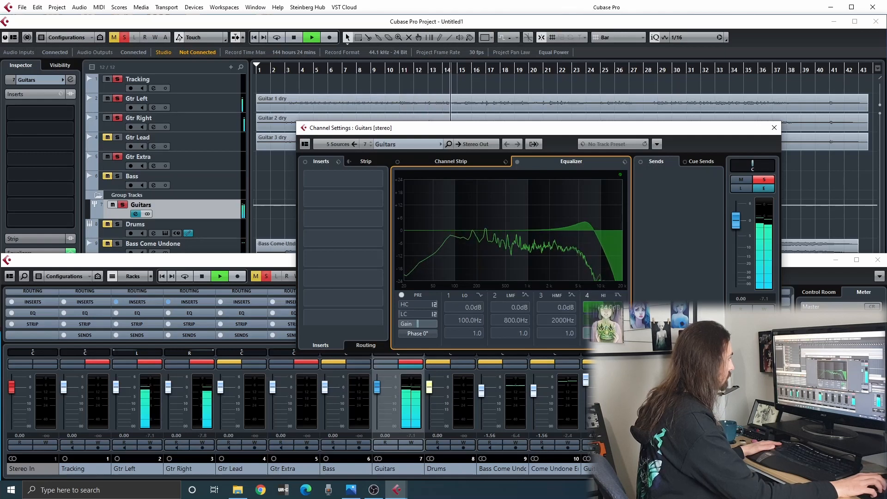
Enable EQ band 1 on the Guitars group as High Pass II at -24 dB and 63.4 Hz, leaving band 2 off.
click(448, 294)
click(478, 295)
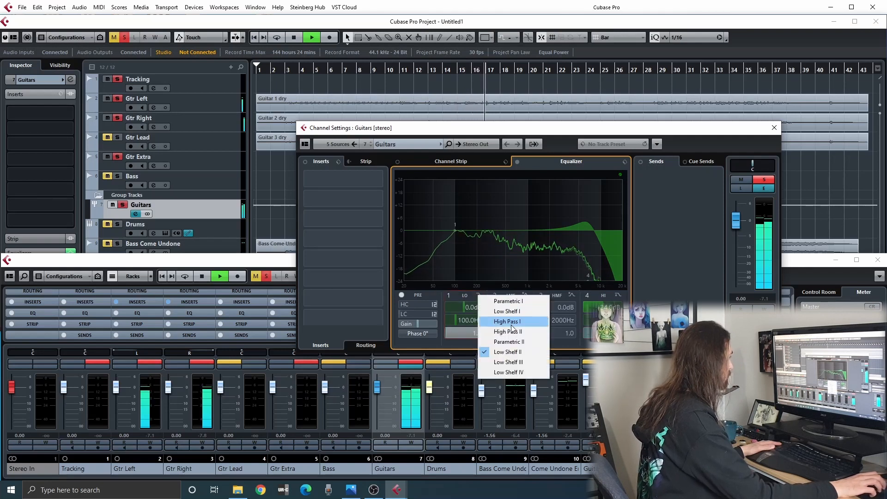
click(508, 331)
drag(453, 228, 445, 281)
click(494, 295)
click(494, 295)
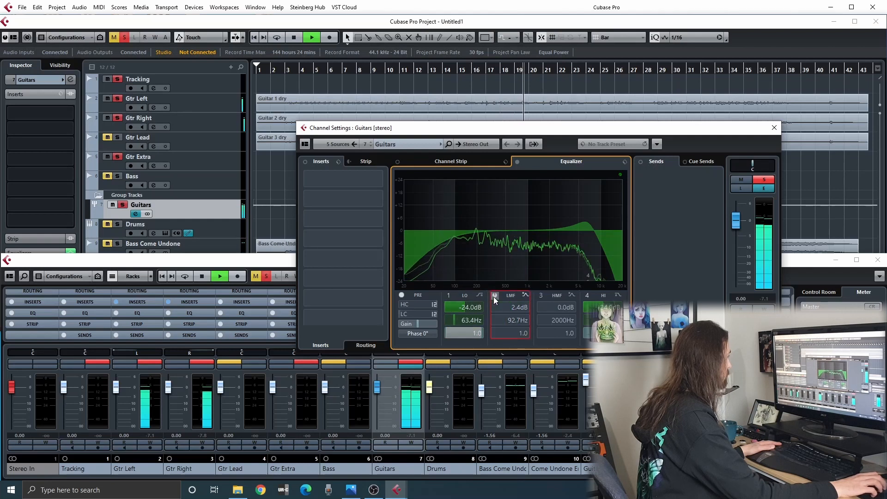
Set the Guitars group's band 1 high-pass to 92.7 Hz with a Q of 5.0 while listening.
scroll(455, 324, up, 4)
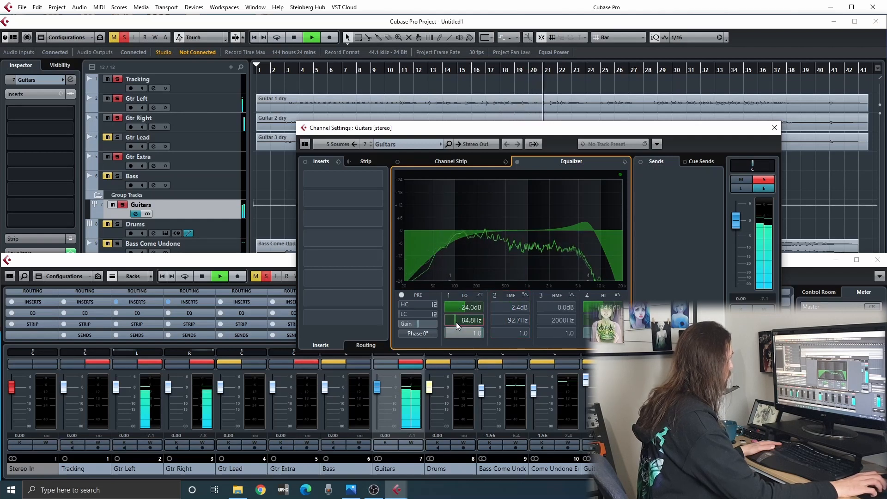
scroll(456, 323, down, 2)
scroll(455, 322, up, 2)
scroll(468, 333, up, 5)
drag(468, 332, 484, 332)
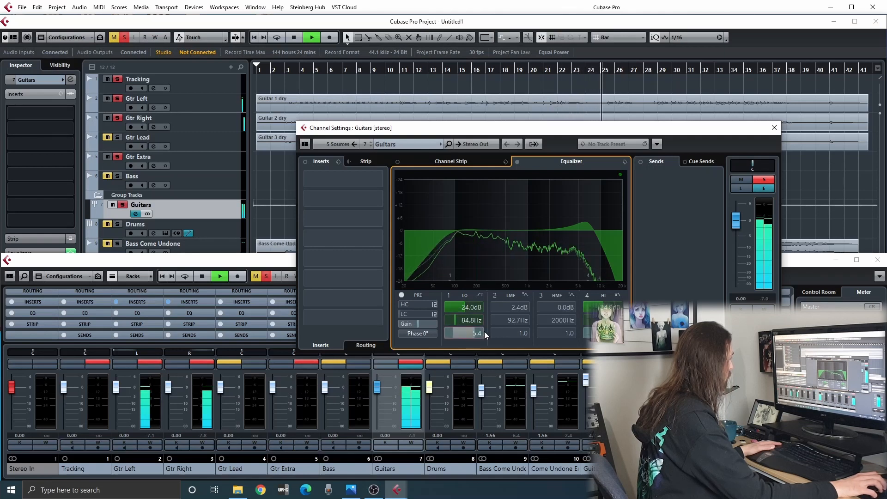
drag(449, 284, 453, 281)
right_click(453, 283)
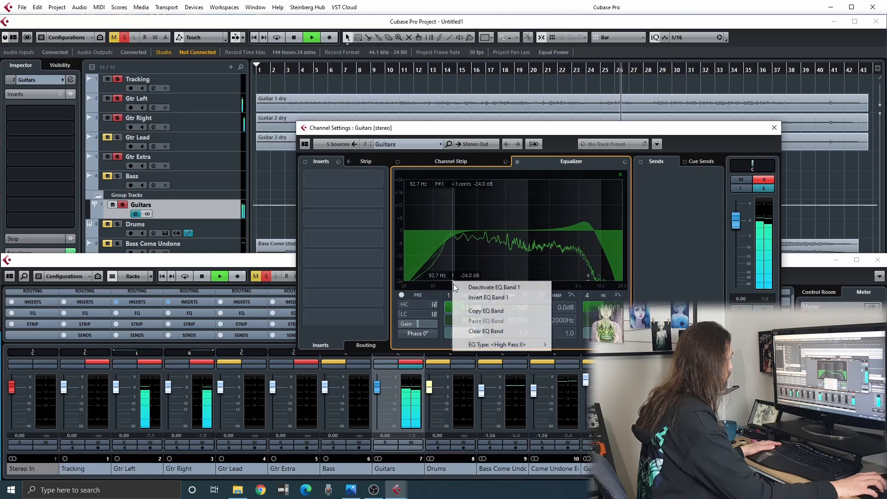
click(457, 266)
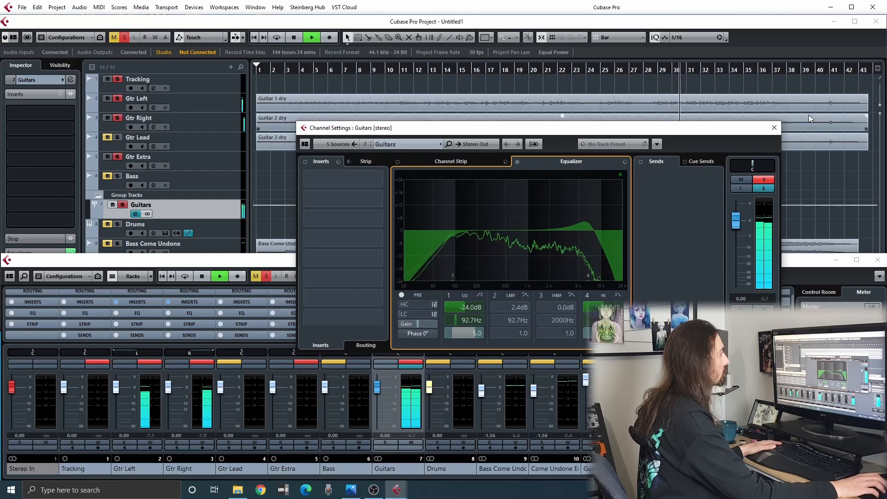
Unsolo the Guitars group, listen to the full mix from bar 8 to about bar 20, and return the playhead to bar 1.
key(space)
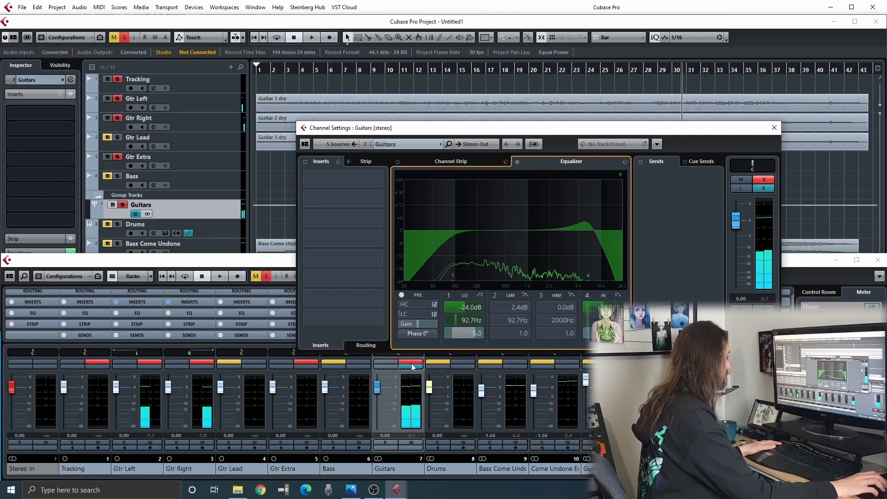
click(363, 74)
key(space)
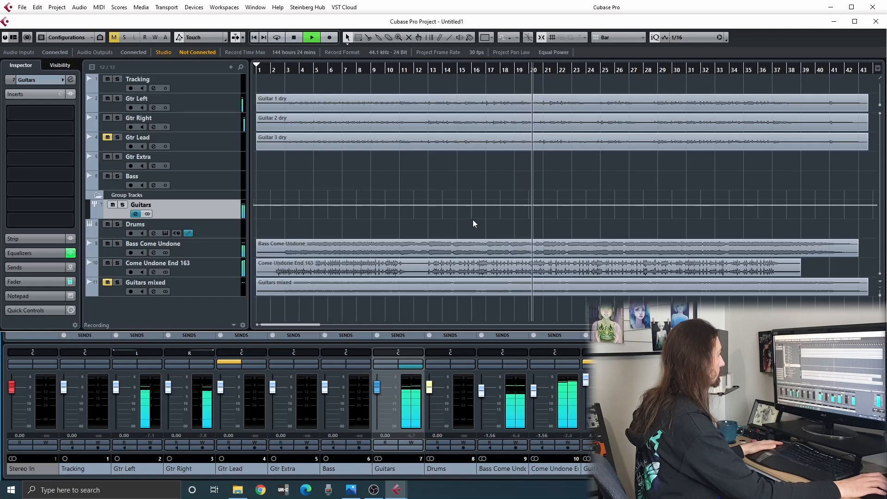
key(space)
click(257, 70)
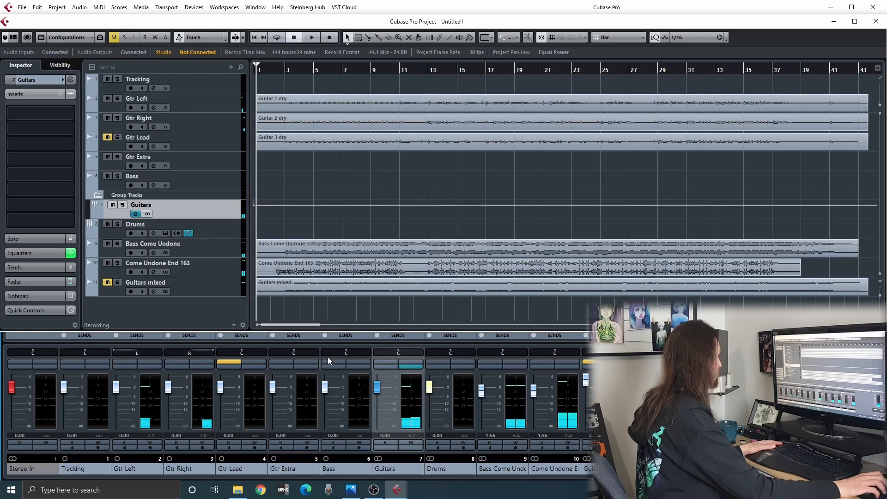
Mute the Guitars group, unmute Guitars mixed, and listen to that version from bar 28 to about bar 33.
click(381, 361)
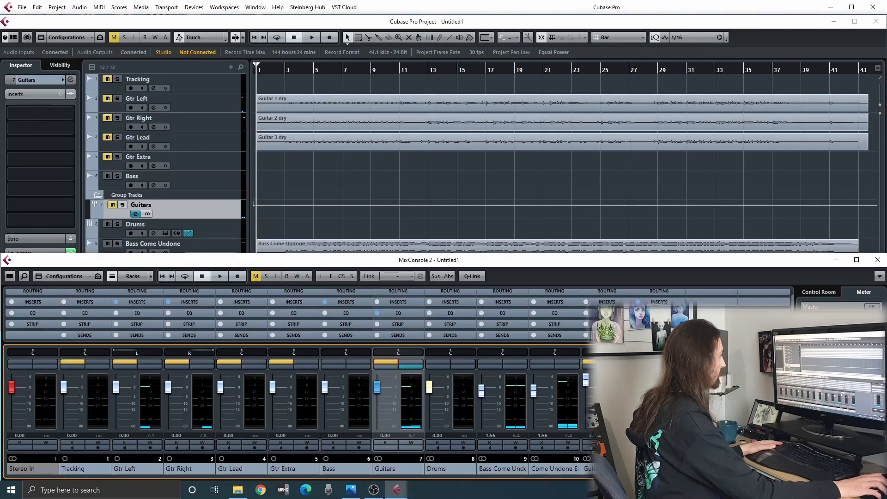
double_click(607, 70)
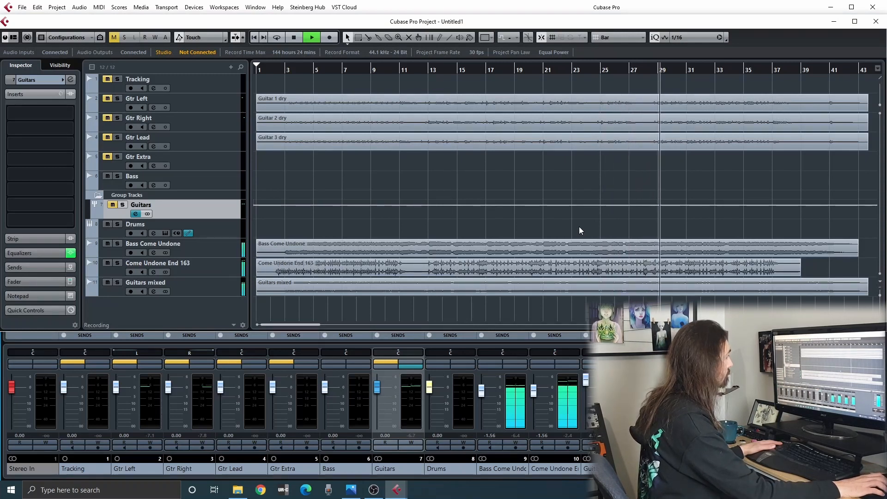
click(646, 64)
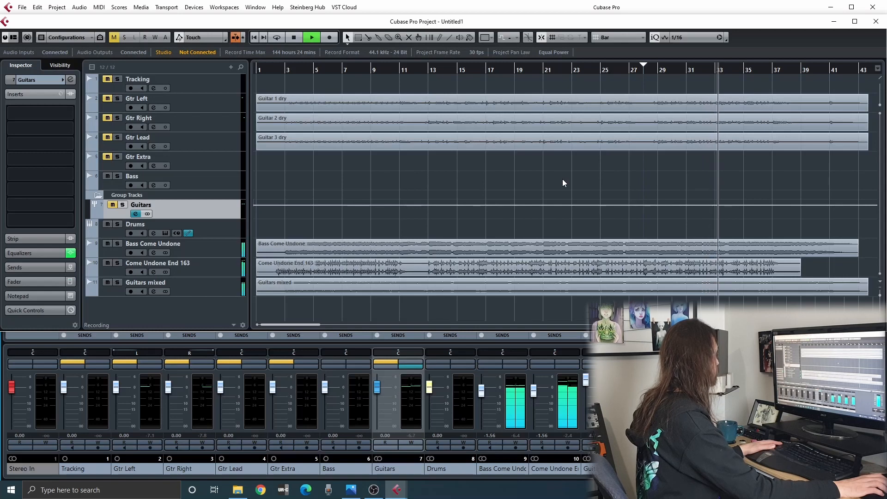
key(space)
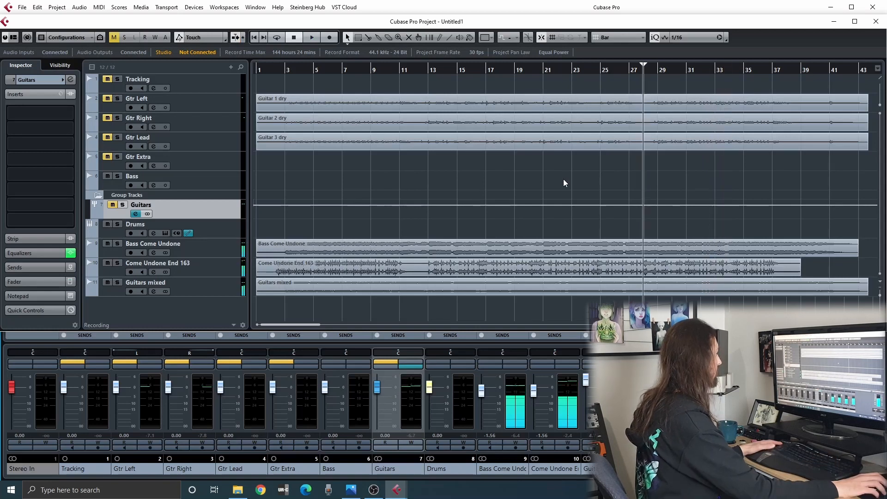
Unmute the Guitars group including Gtr Lead, mute Guitars mixed, and play the reamped guitars from bar 28 to about bar 38.
click(390, 362)
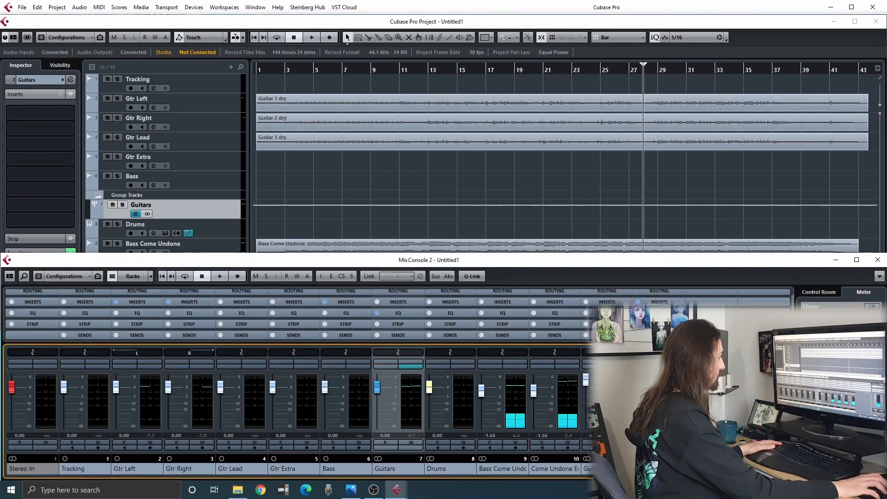
click(619, 362)
click(599, 362)
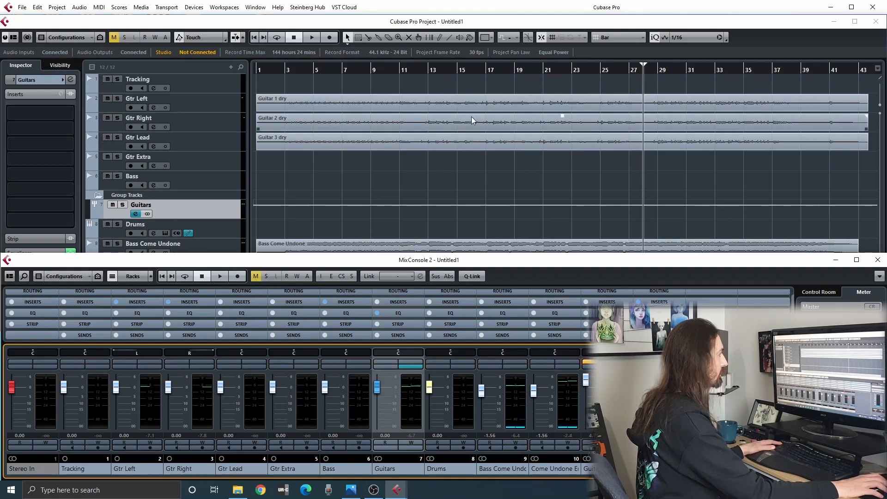
key(space)
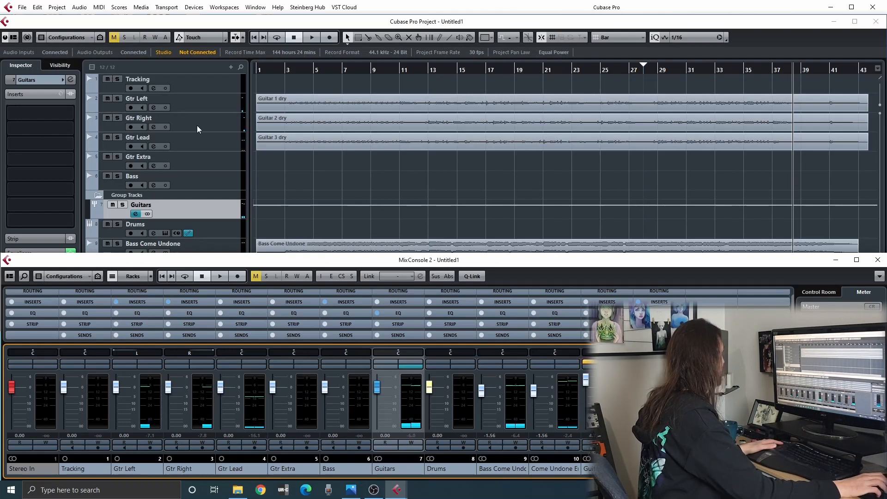
Review the Guitars group's equalizer curve, close its channel settings, and select the Gtr Left track.
click(410, 367)
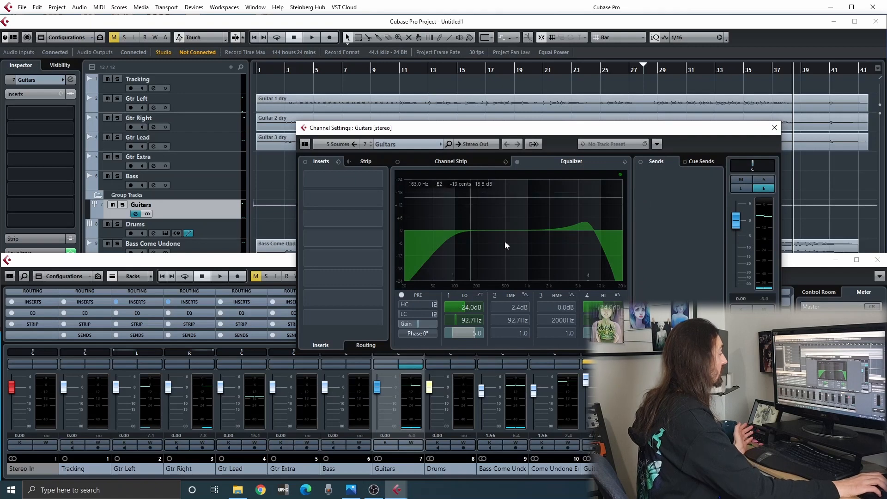
click(773, 129)
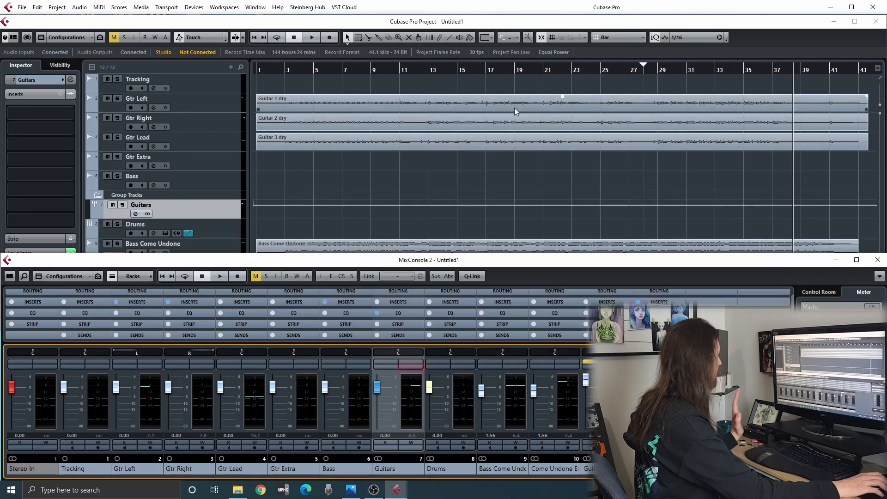
click(226, 107)
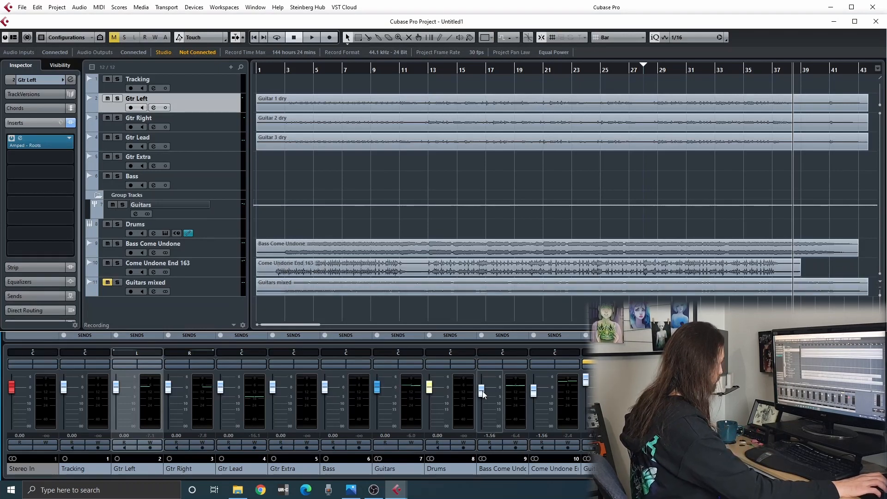
key(F3)
Browse the EQ plug-ins available for the Guitars group's first insert slot, keep the slot empty, and close the channel settings.
click(413, 365)
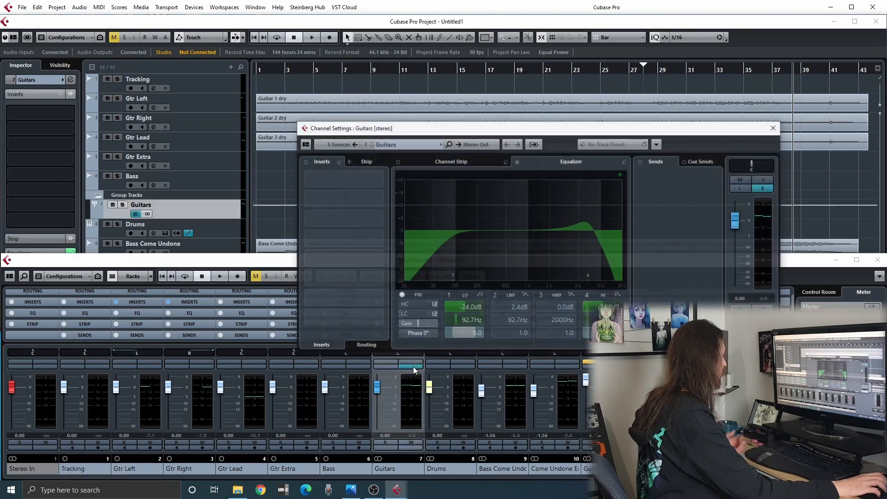
click(375, 179)
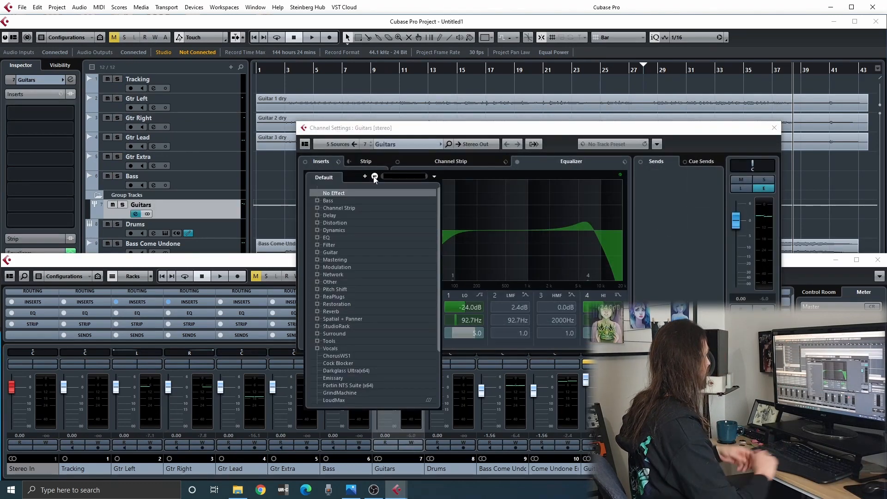
click(318, 238)
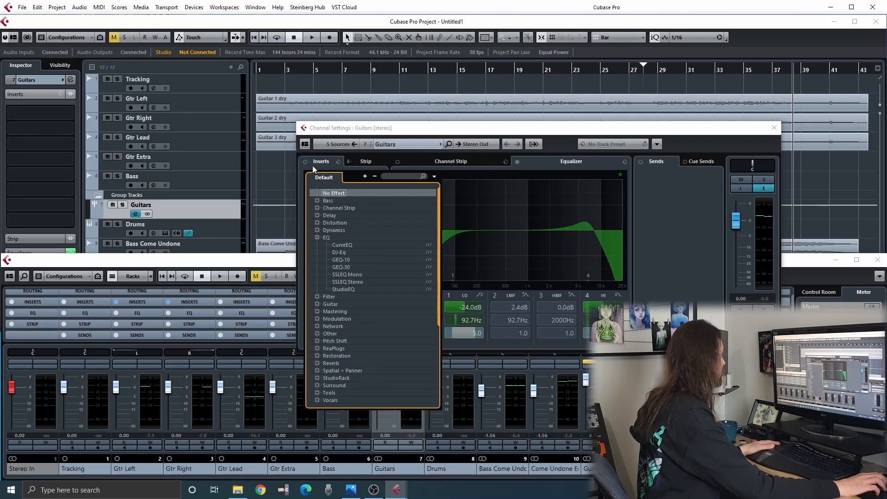
click(325, 194)
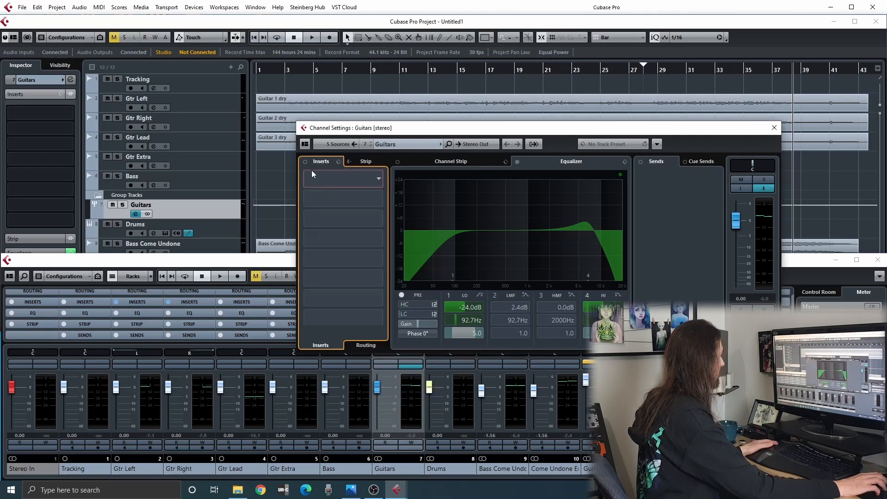
click(775, 128)
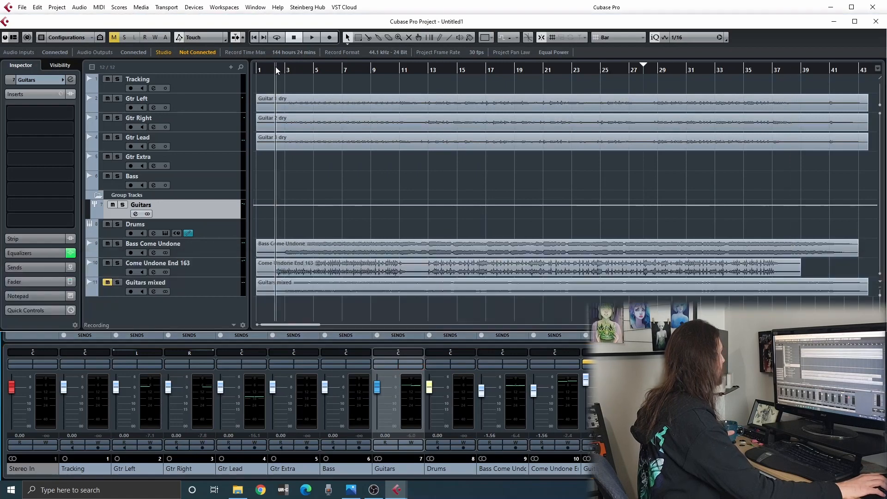
Set the playback position near bar 2 and replace Amped - Roots on Gtr Left's first insert with GrindMachine, discarding the old plug-in's changes.
click(276, 69)
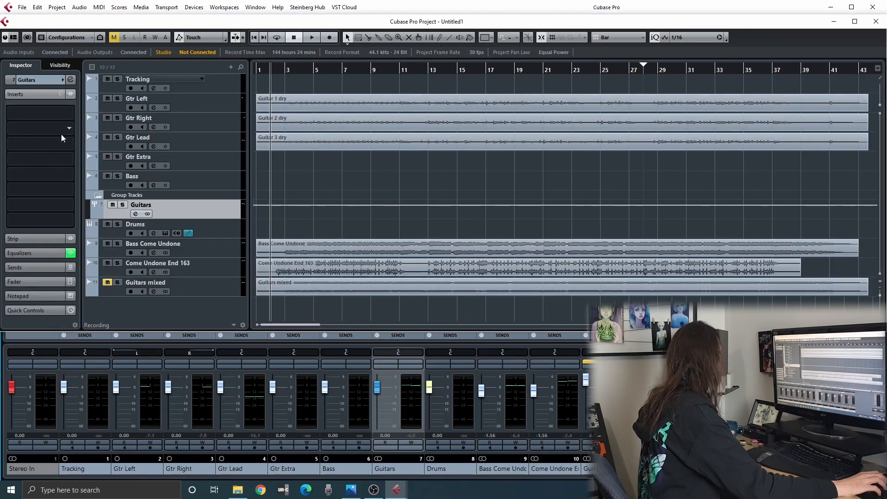
click(220, 110)
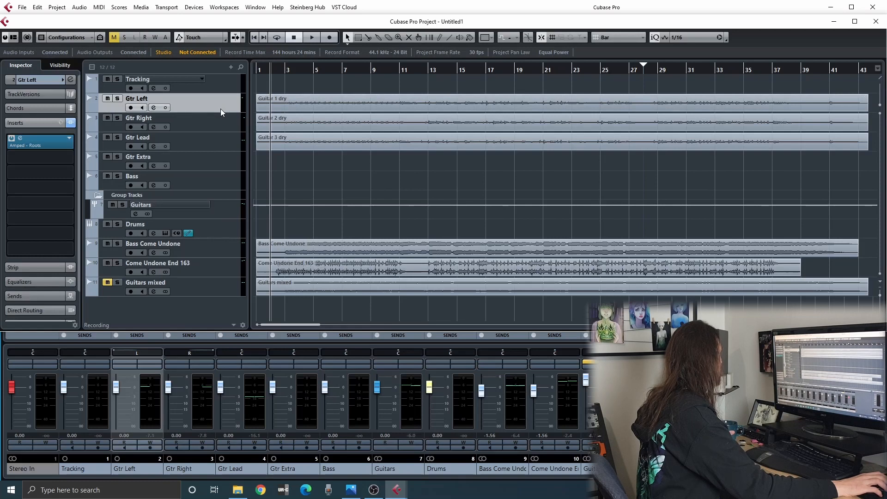
click(68, 142)
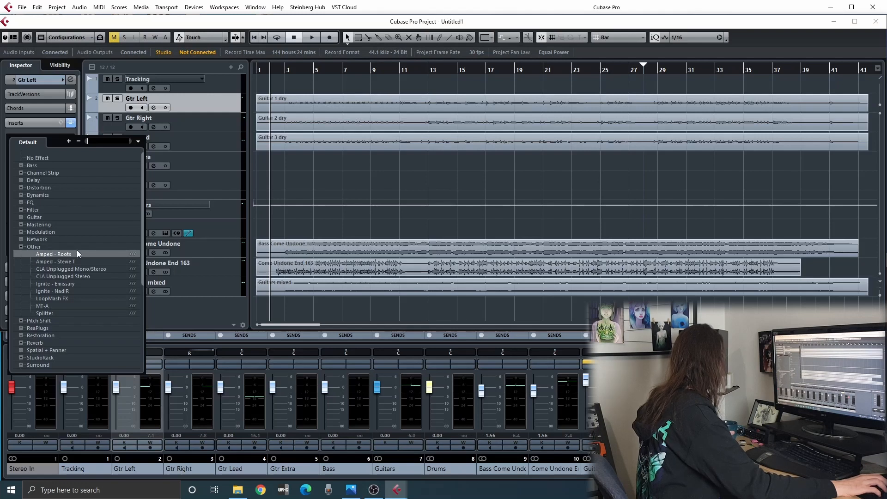
scroll(77, 254, down, 6)
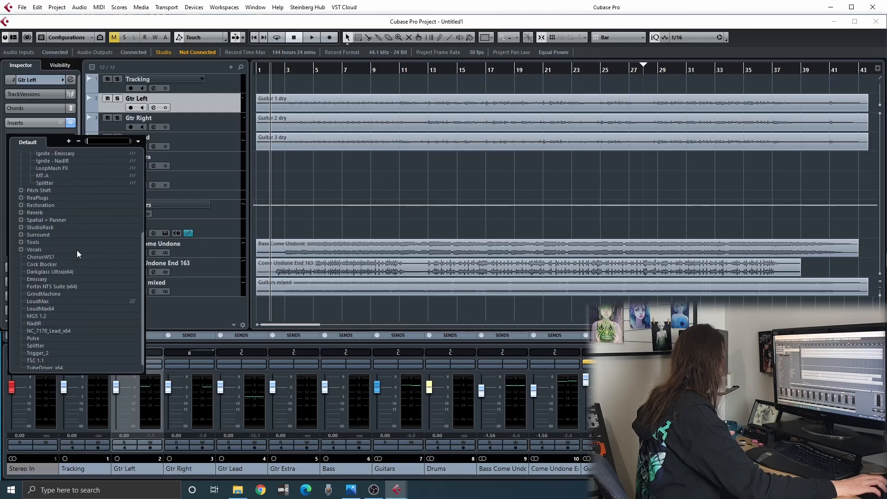
scroll(76, 254, down, 1)
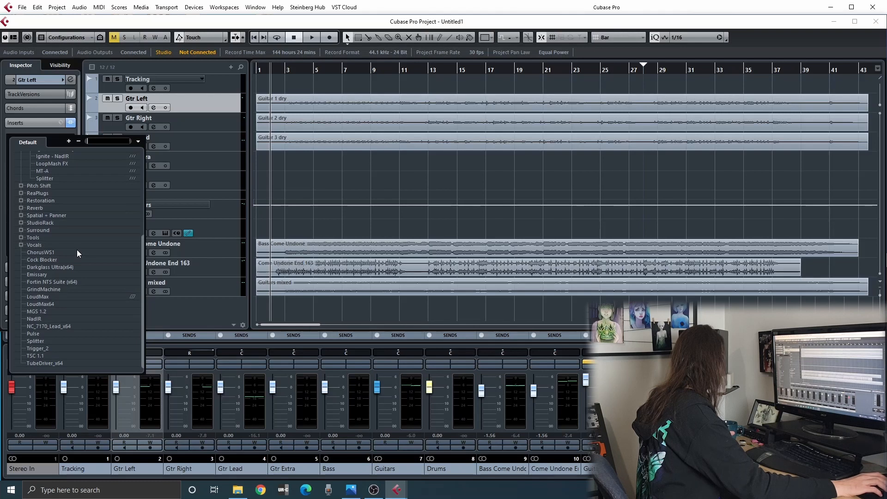
click(48, 288)
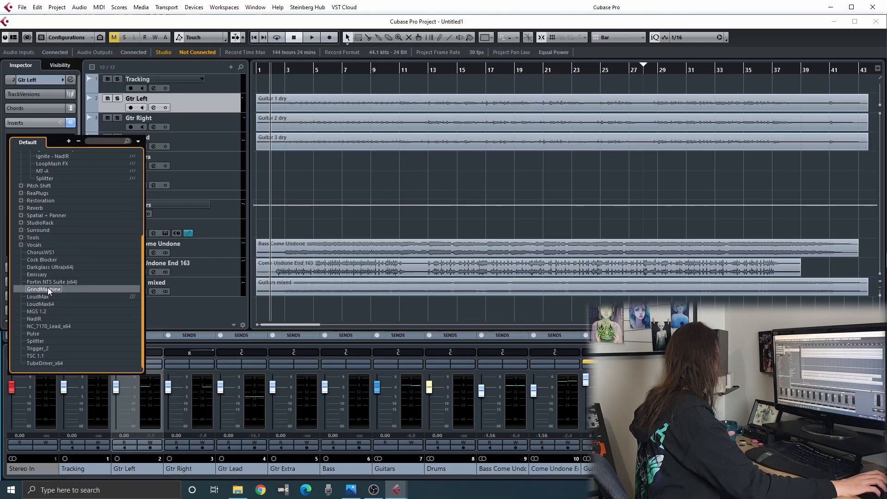
double_click(48, 288)
click(419, 265)
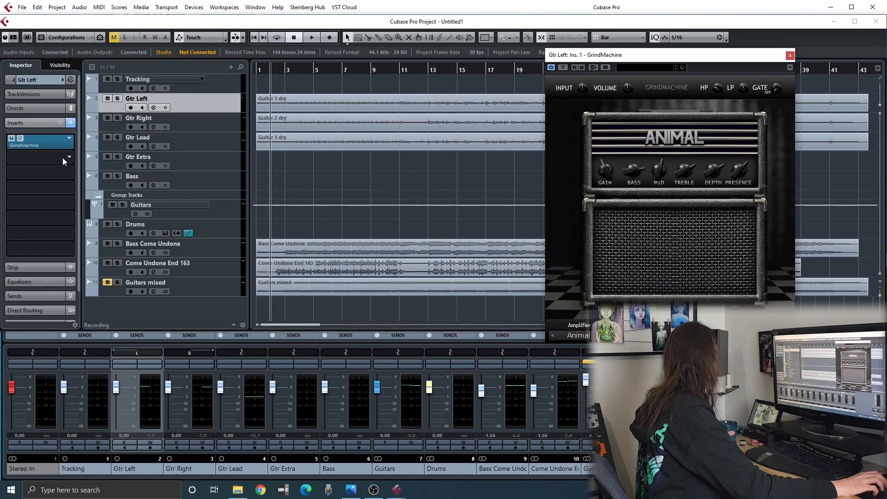
Replace Amped - Roots with GrindMachine on Gtr Right's first insert, discarding the old plug-in's changes.
click(201, 124)
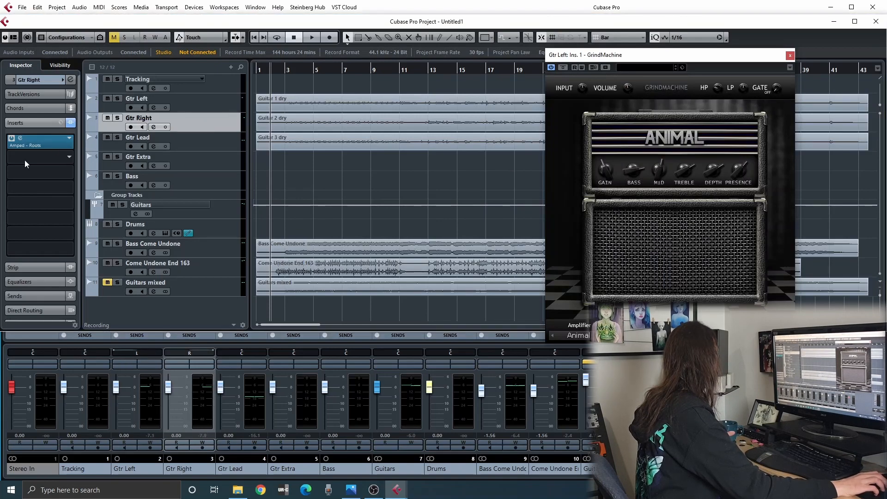
click(73, 138)
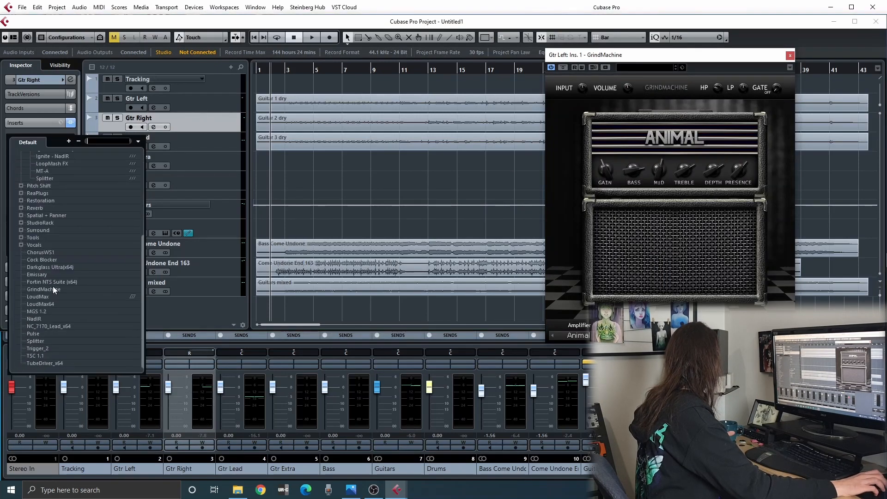
click(39, 289)
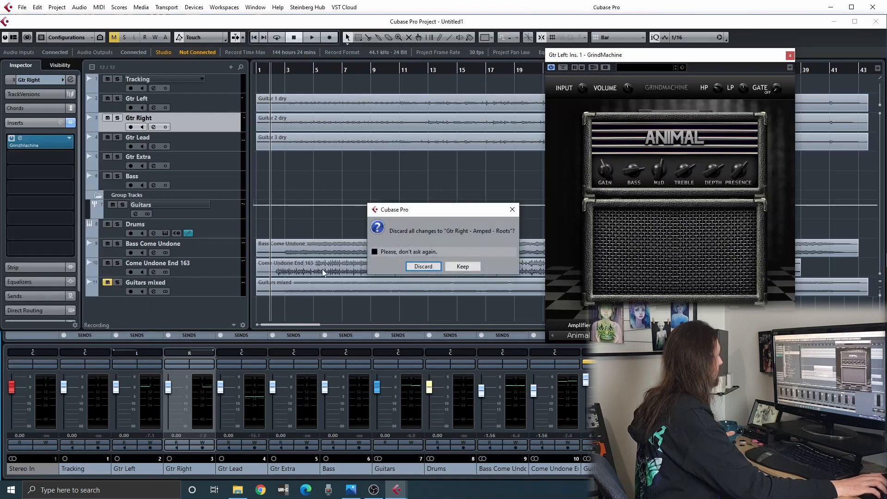
click(423, 267)
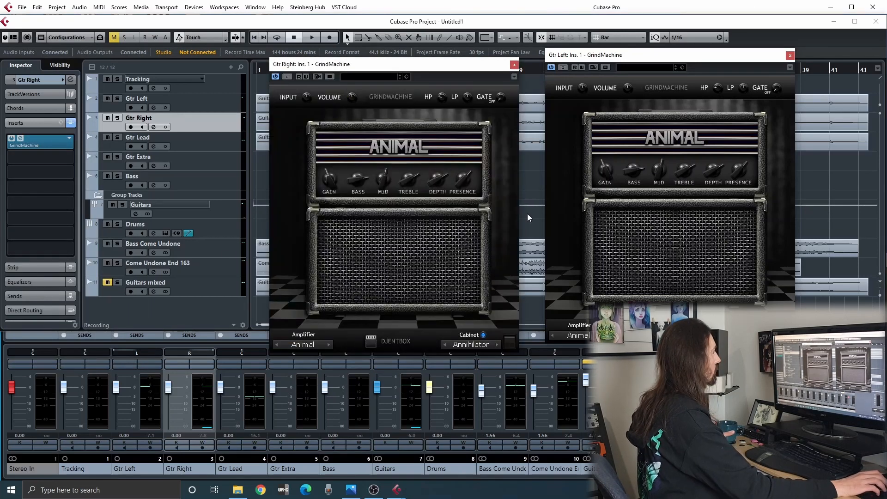
Play the mix briefly and adjust the Gate on both the Gtr Right and Gtr Left GrindMachine amps.
key(space)
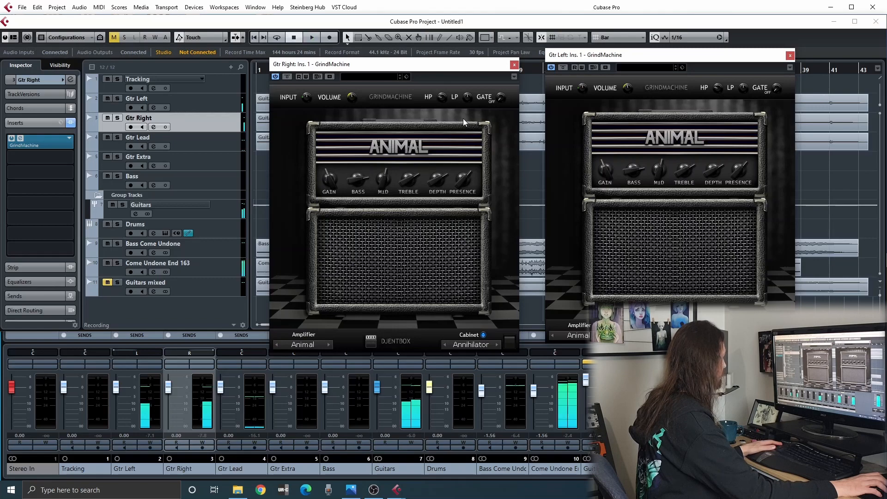
key(space)
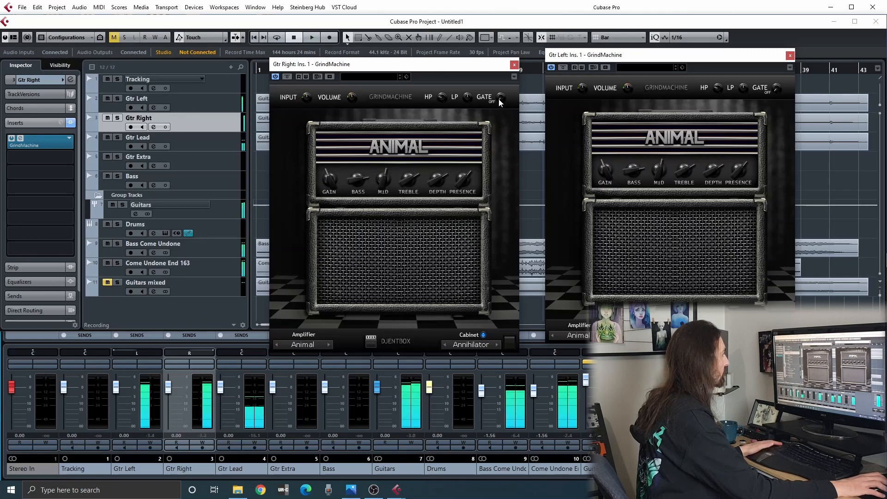
drag(499, 99, 490, 89)
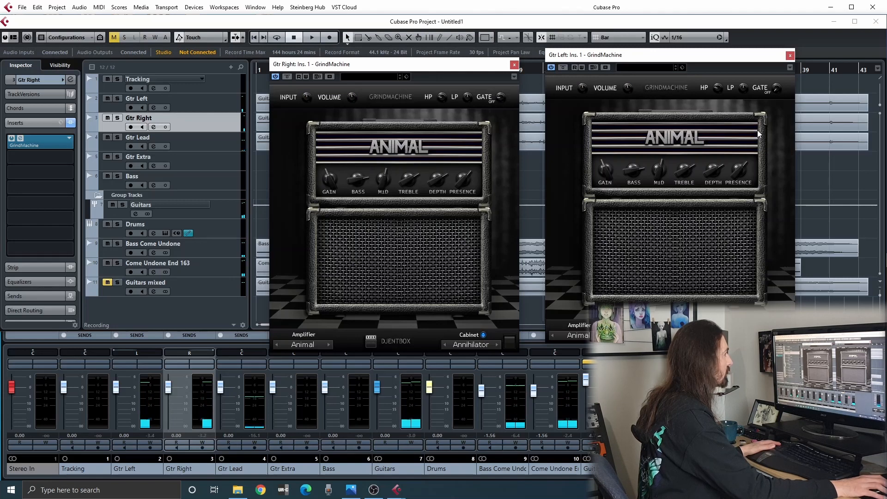
drag(778, 93, 766, 81)
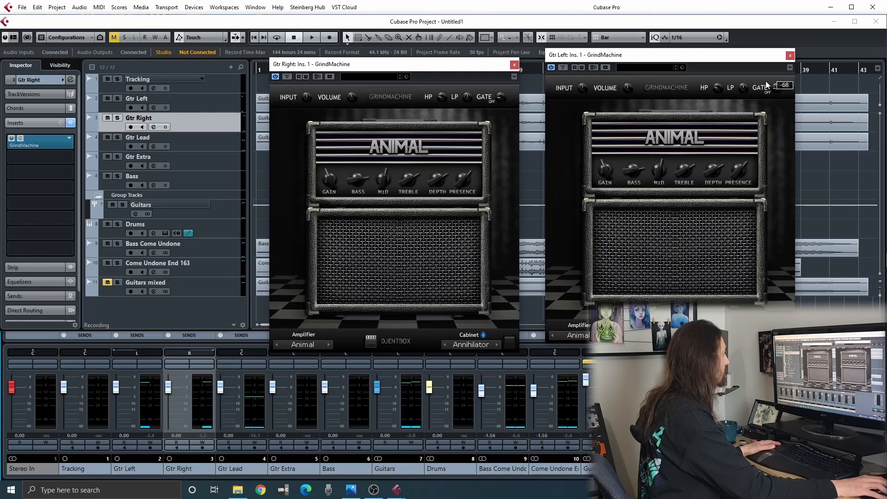
Play the mix and lower the Guitars group's fader to -1.79 dB.
key(space)
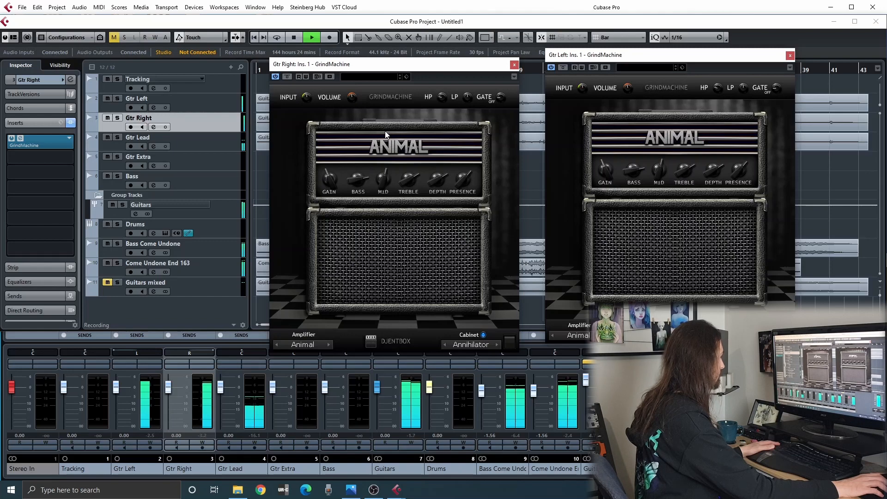
drag(379, 383, 379, 388)
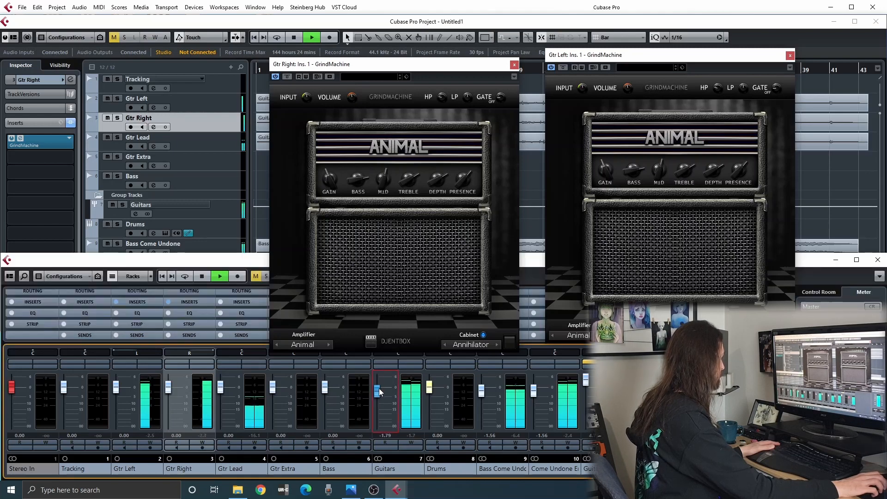
key(space)
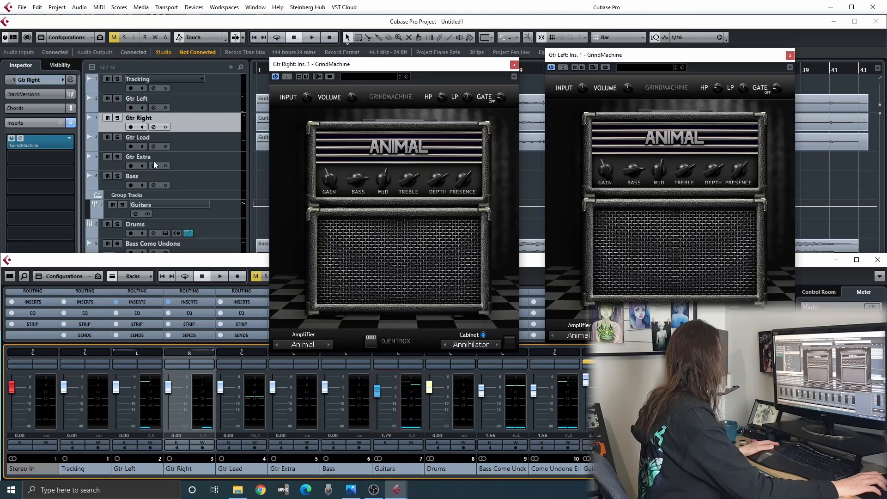
Solo the Guitars group, take Gtr Lead and Gtr Right out of the solo, and play Gtr Left.
click(408, 363)
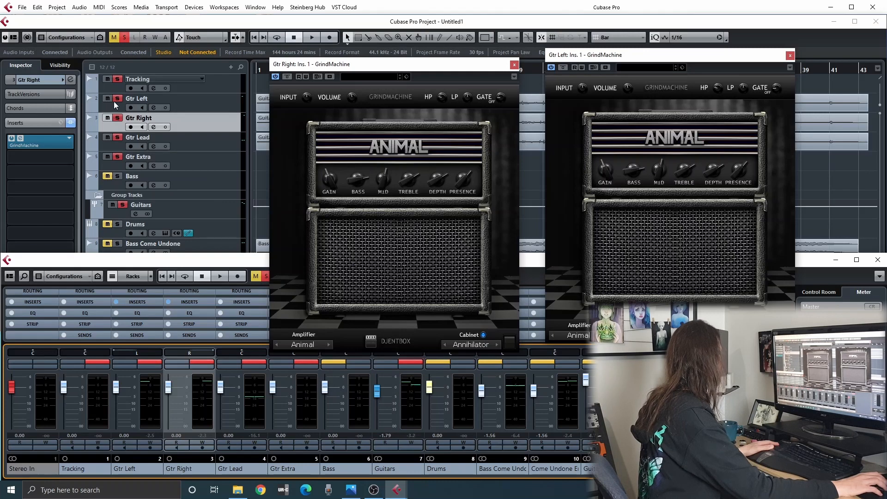
click(118, 138)
click(108, 118)
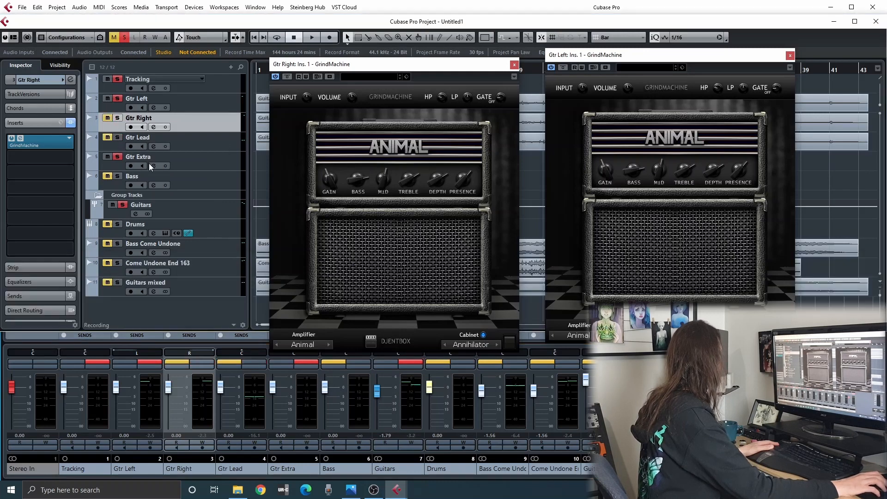
key(space)
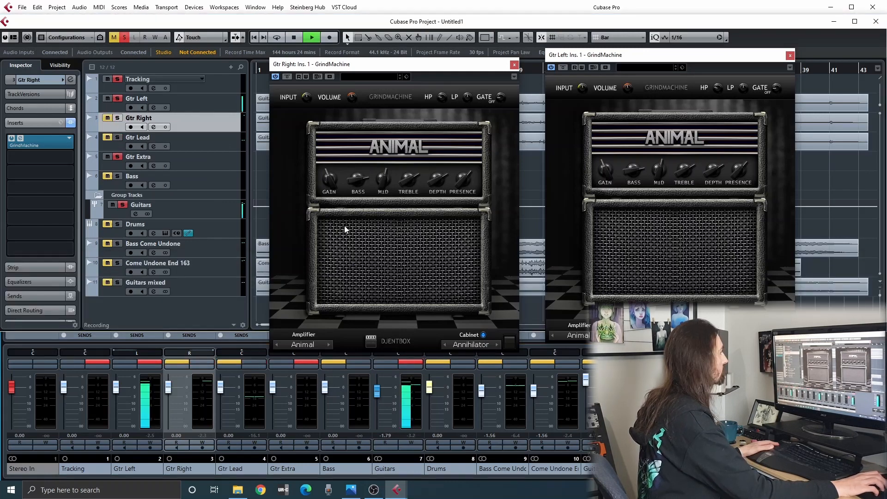
Switch the cabinet in Gtr Right's GrindMachine to Crusher while auditioning the soloed guitars.
click(496, 344)
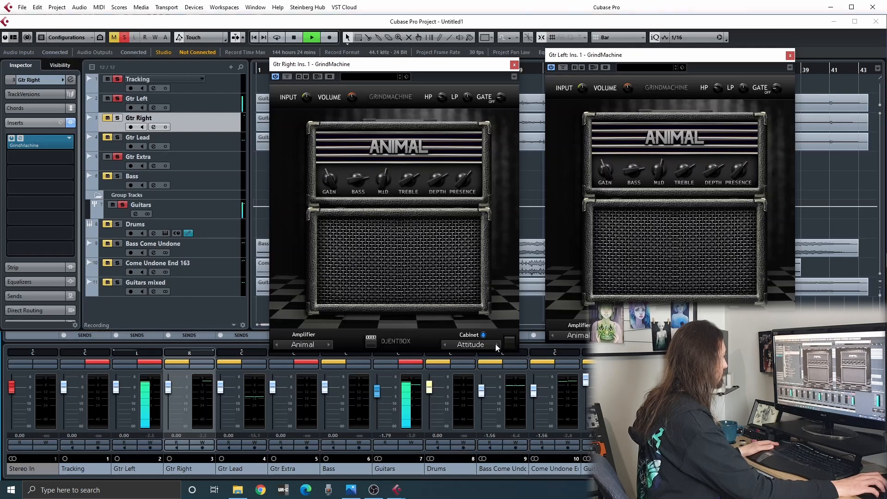
click(496, 344)
click(496, 345)
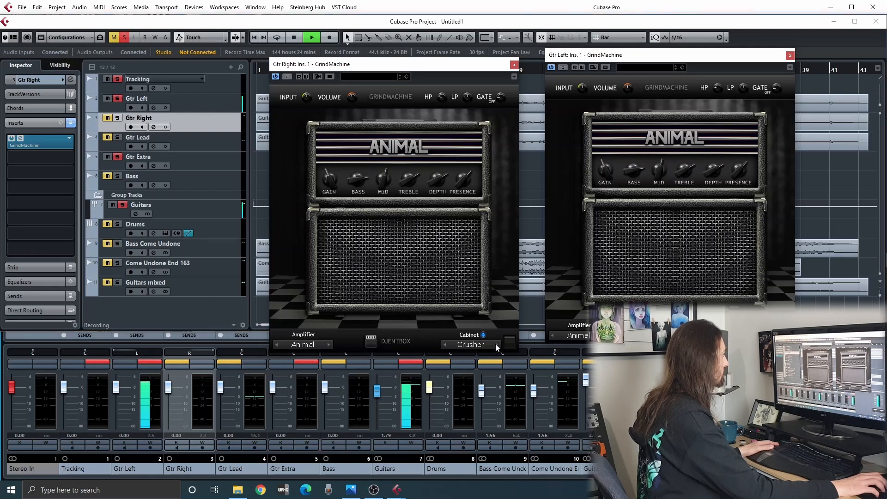
key(space)
key(space)
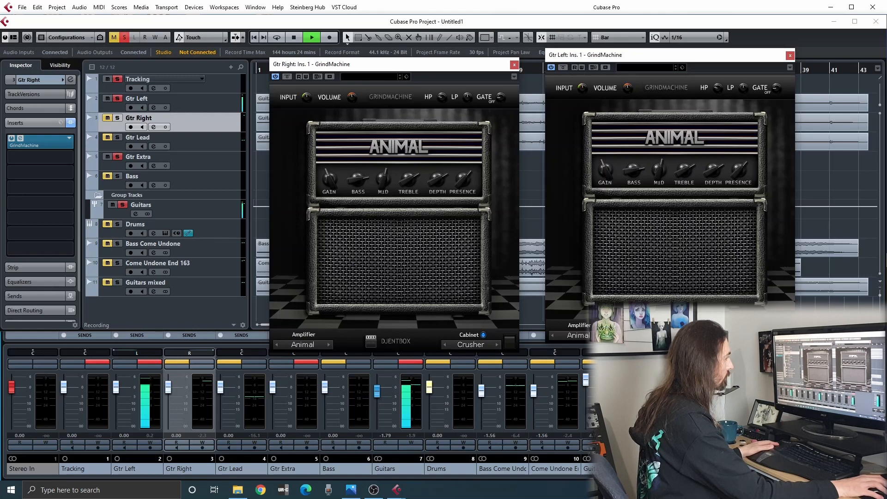
key(space)
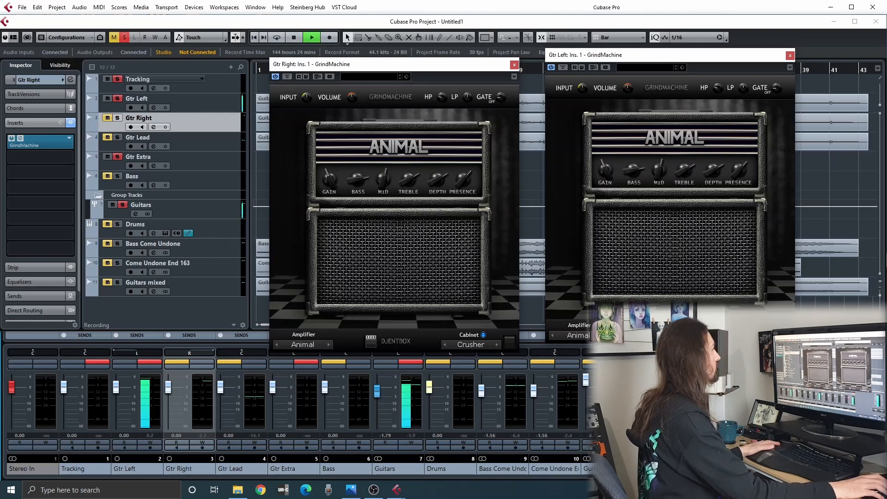
Raise the Gain and adjust the tone controls on Gtr Left's GrindMachine during playback.
drag(603, 171, 592, 157)
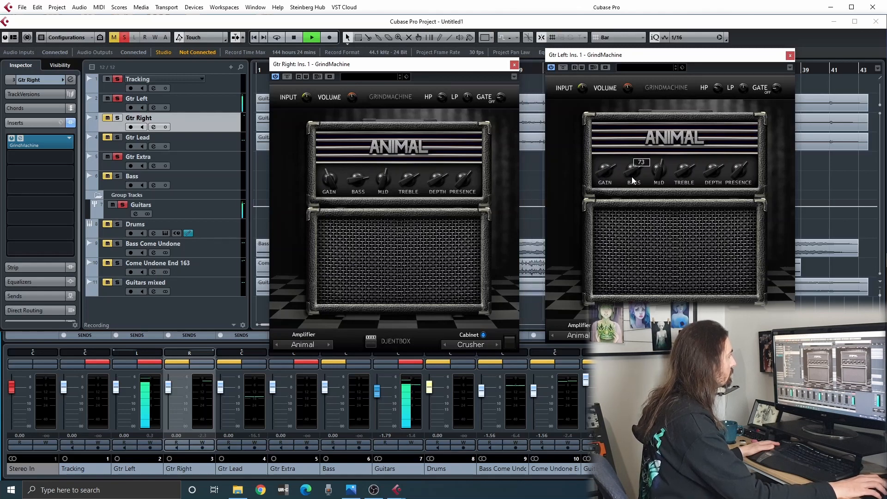
mouse_move(775, 87)
mouse_down()
mouse_move(774, 77)
mouse_move(772, 92)
mouse_up()
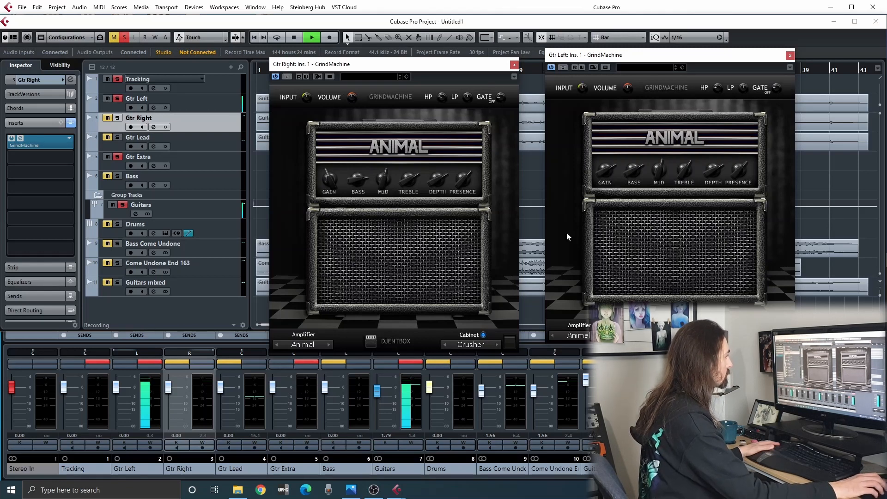
Stop playback, set Gtr Right's GrindMachine cabinet to Destroyer, and bring Gtr Right back into the solo.
key(space)
click(497, 344)
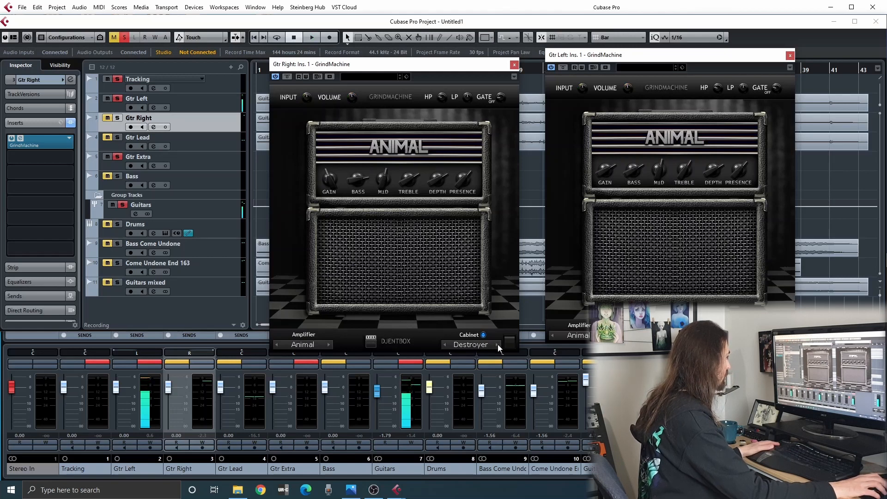
click(445, 345)
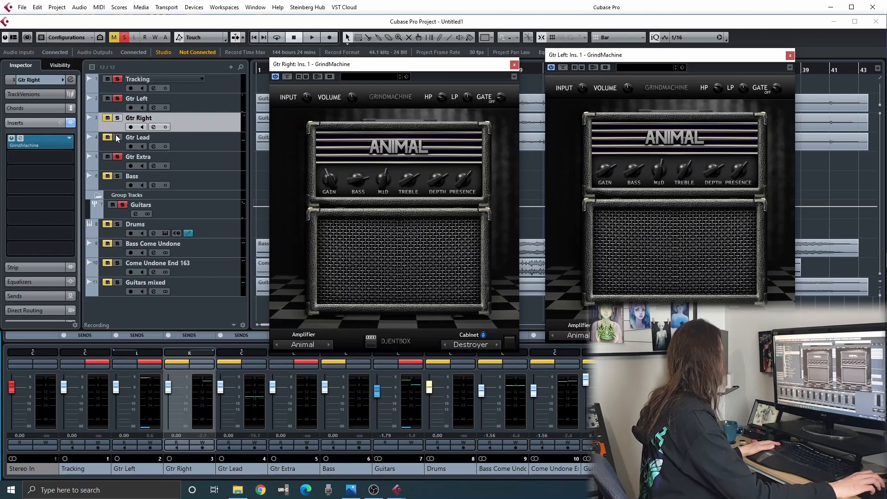
click(107, 118)
click(117, 118)
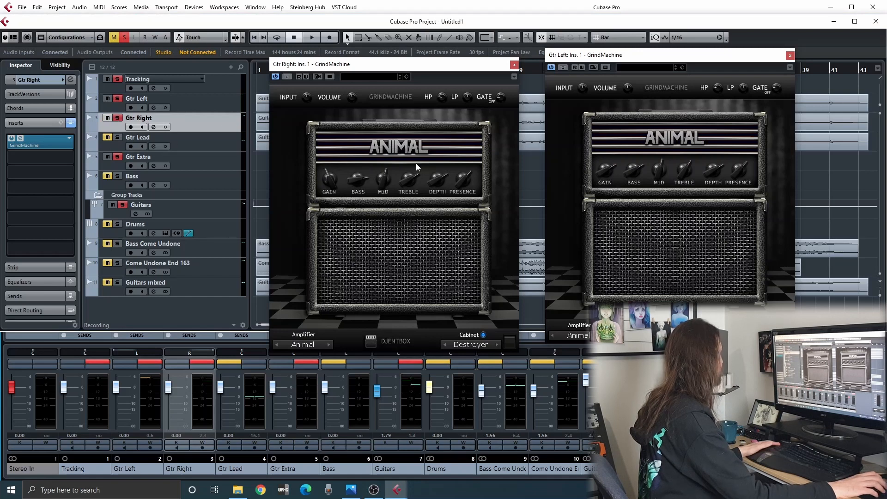
Play both rhythm guitars, raise the Gain on Gtr Right's GrindMachine, and adjust the Presence on both amps.
key(space)
click(329, 178)
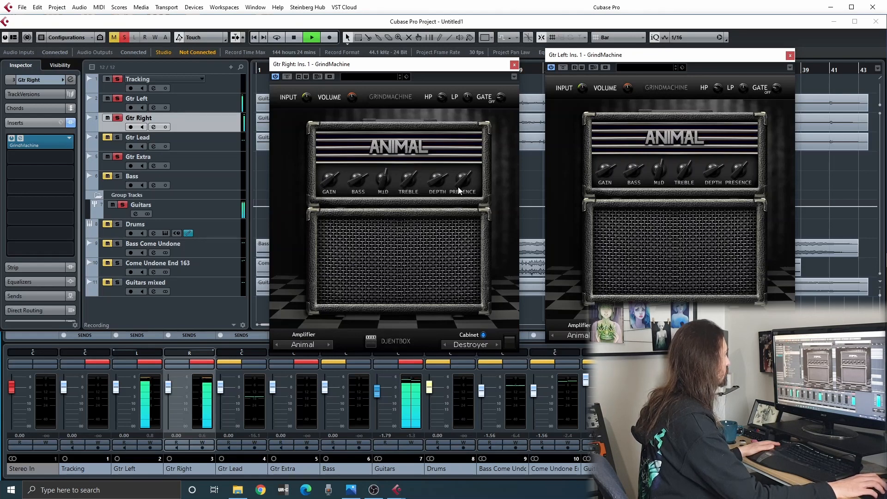
drag(444, 149, 445, 159)
drag(736, 176, 720, 151)
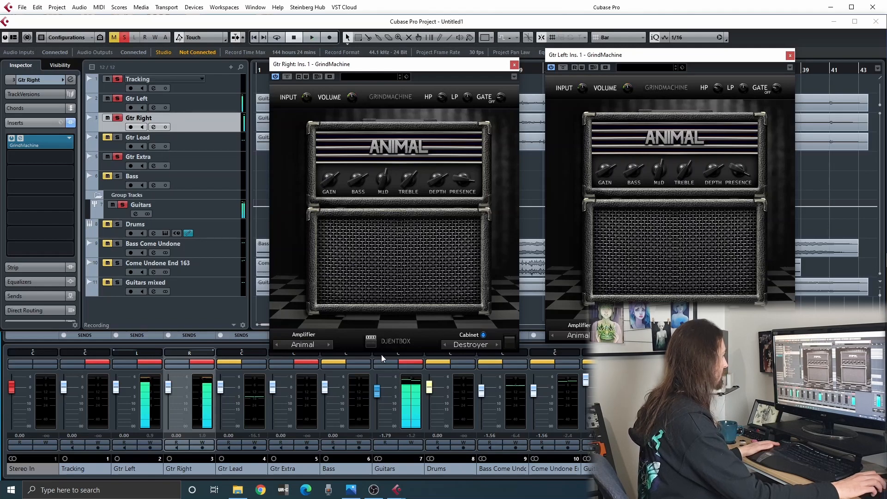
Clear the solos to hear the full mix, close both GrindMachine windows, and open the Guitars group's channel settings.
key(F3)
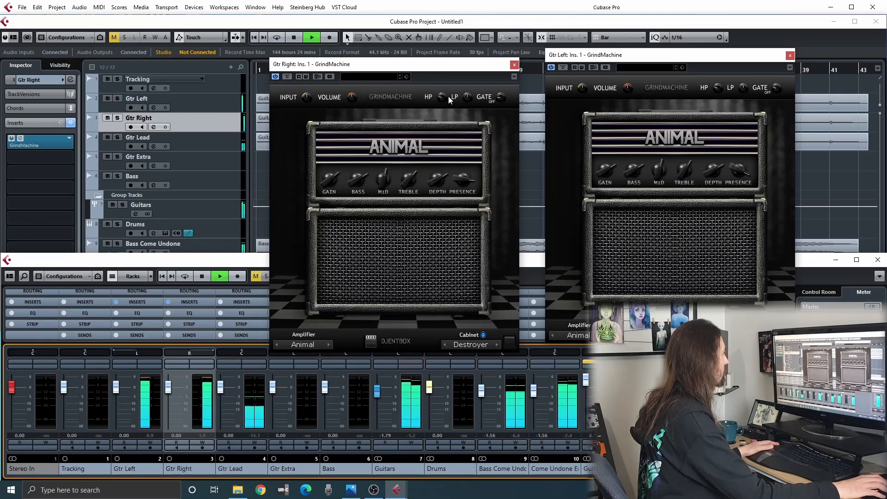
click(790, 55)
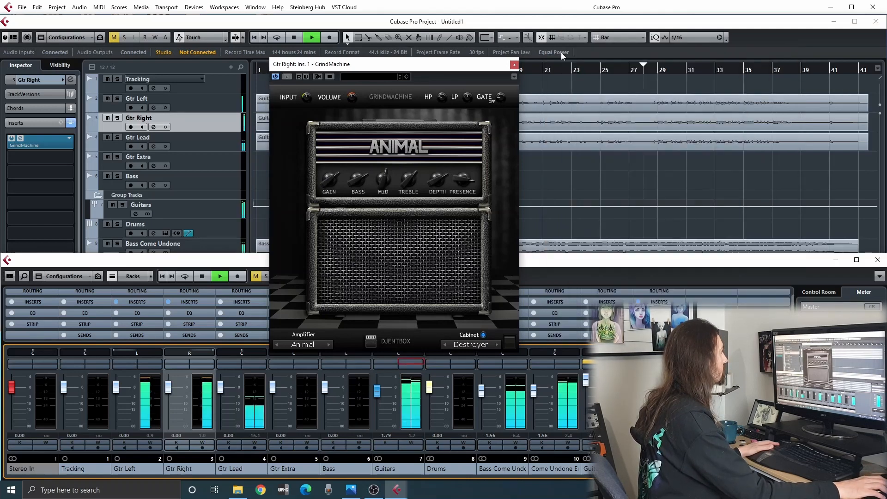
click(513, 64)
click(412, 365)
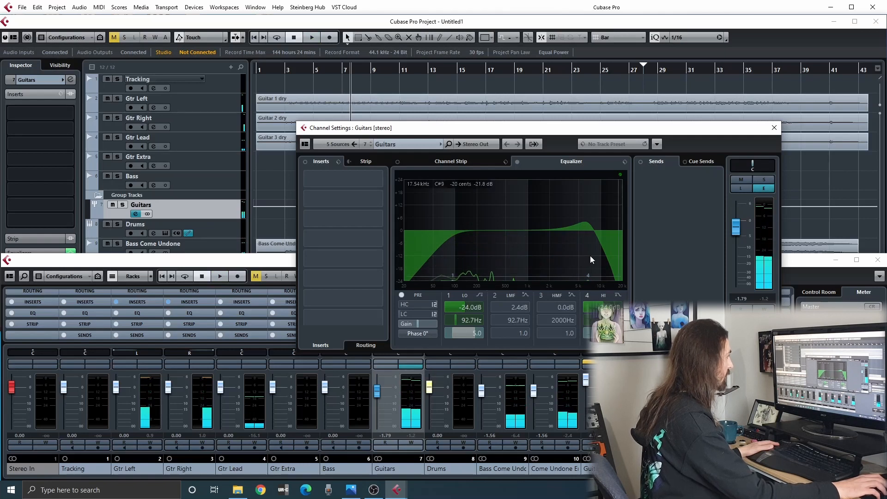
Play and stop the full mix to check how the Guitars group sits with its current EQ.
key(space)
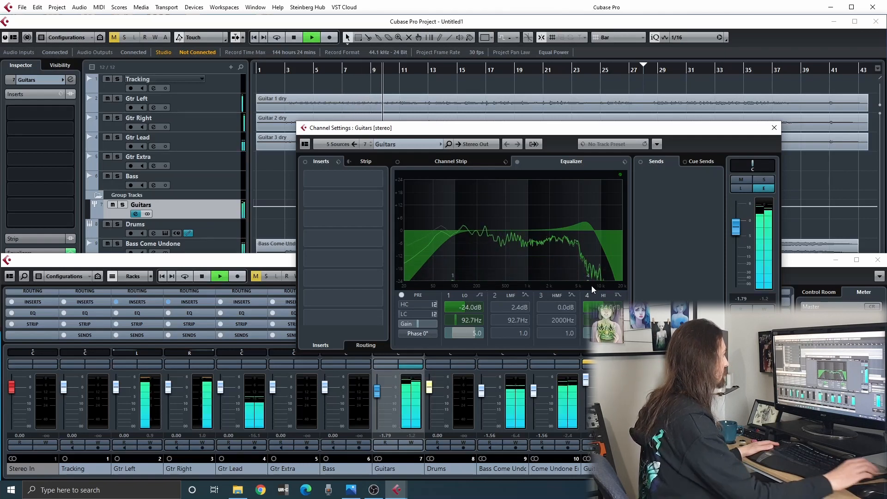
key(space)
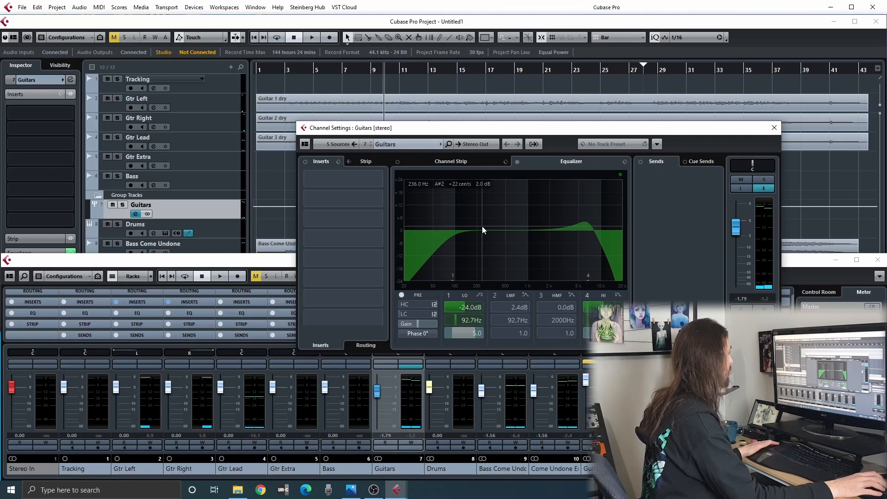
key(space)
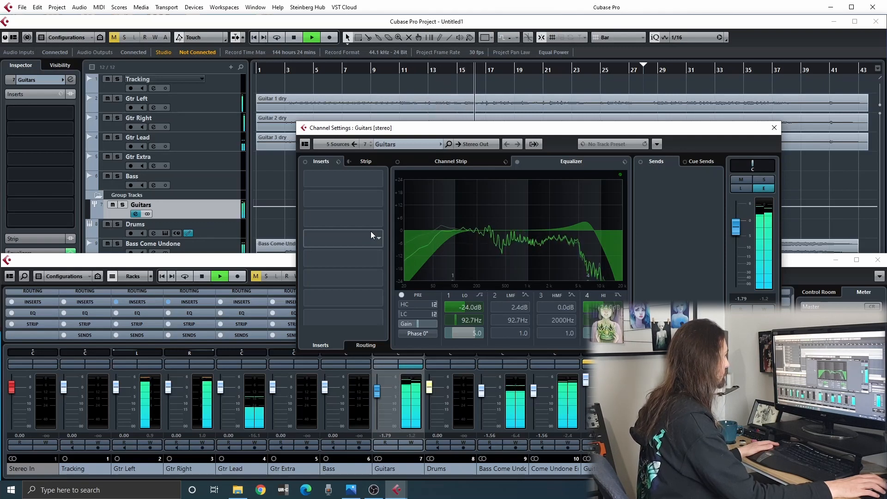
key(space)
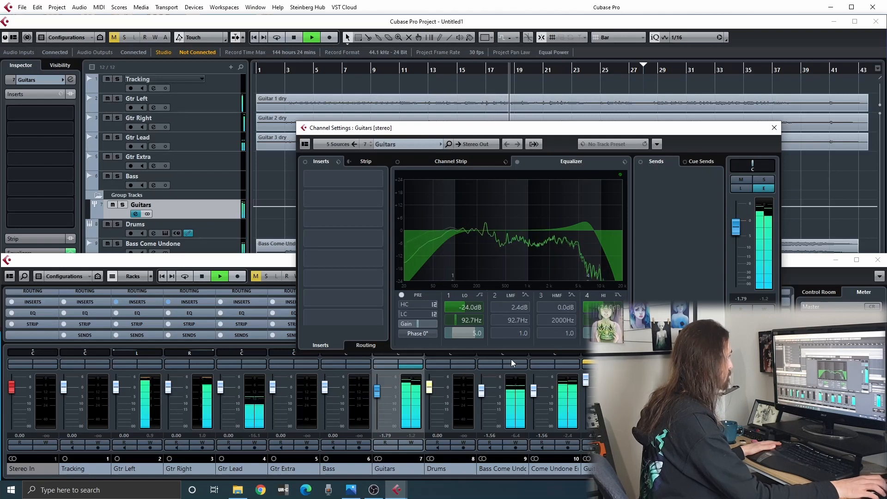
Compare the mix with the Guitars group's high EQ band off and on, and close the channel settings.
click(587, 296)
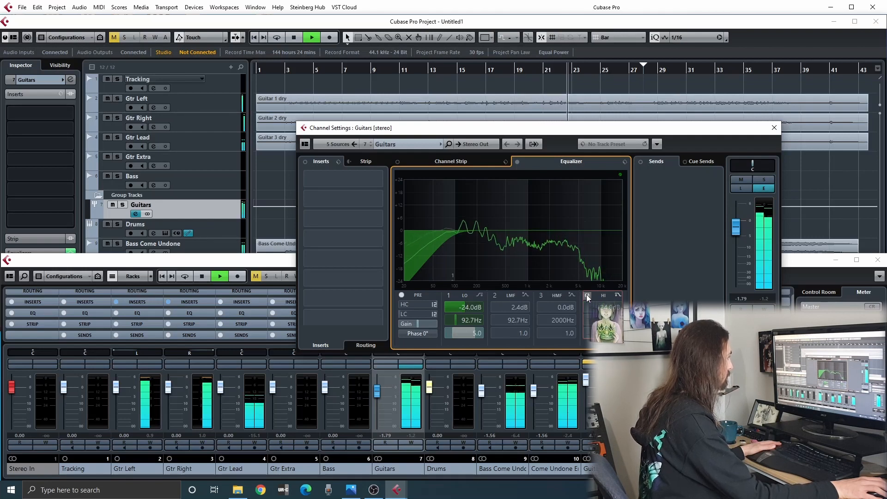
click(587, 296)
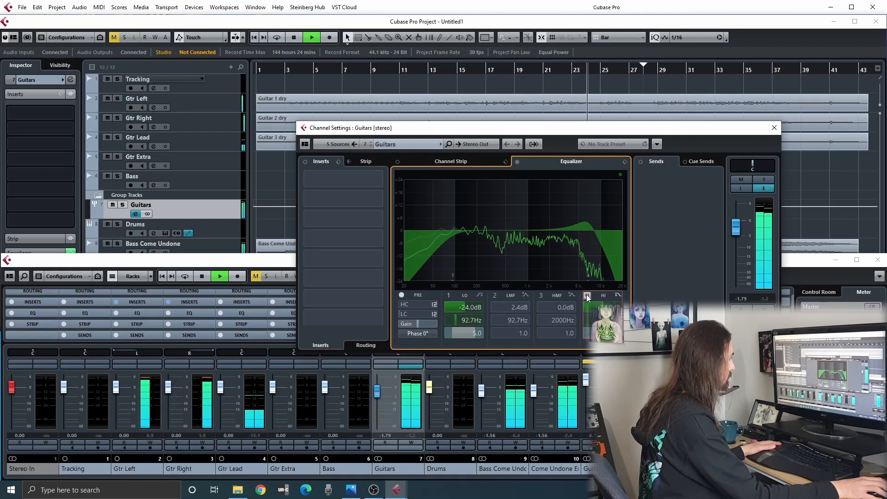
click(588, 296)
click(587, 296)
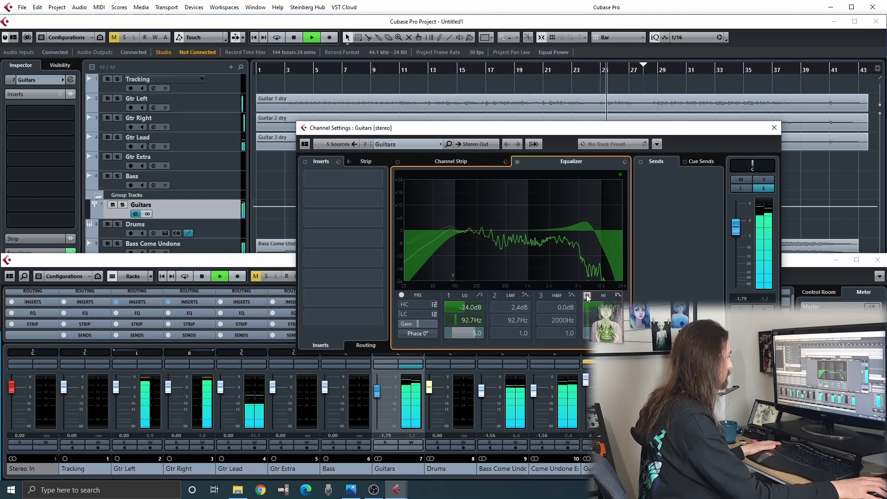
click(774, 127)
click(594, 191)
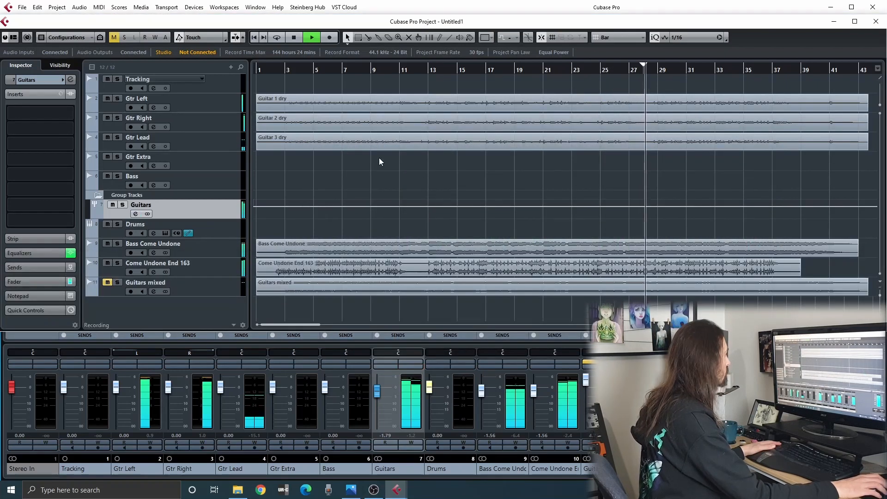
Insert the NS1 Stereo noise suppressor on the Guitars group and set its suppression fader to 14.0.
click(406, 365)
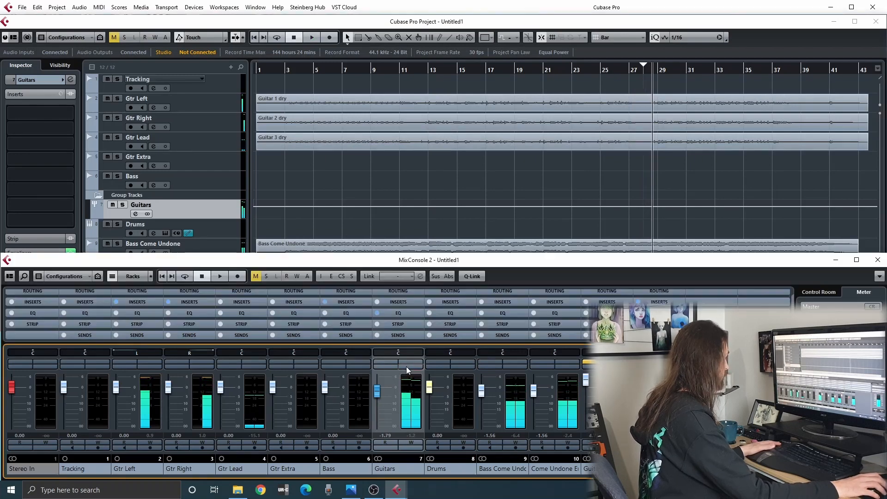
click(380, 180)
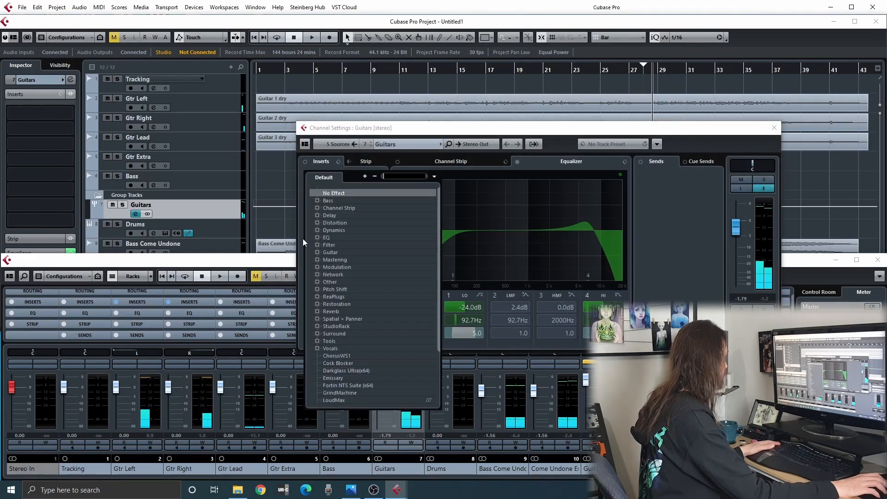
text(ns1)
double_click(352, 207)
mouse_move(672, 423)
mouse_down()
mouse_move(671, 406)
mouse_move(677, 412)
mouse_up()
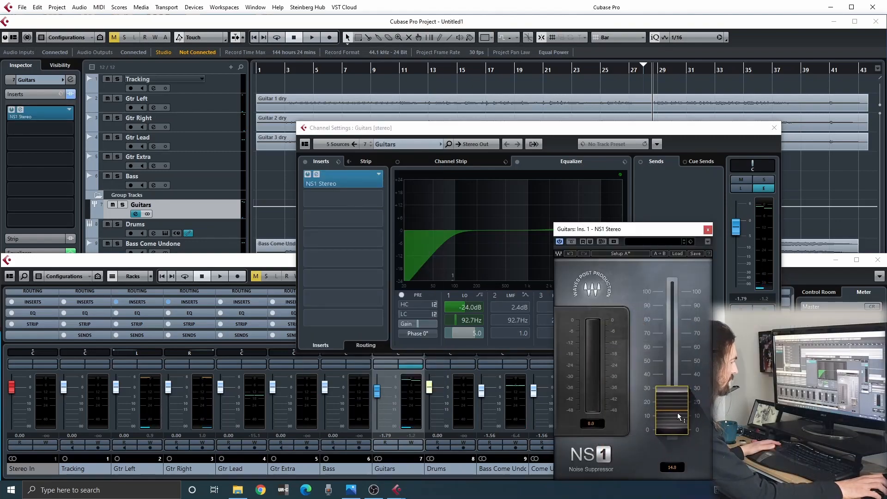
Play the mix with NS1 active, mute Gtr Lead, and close the suppressor's window.
key(space)
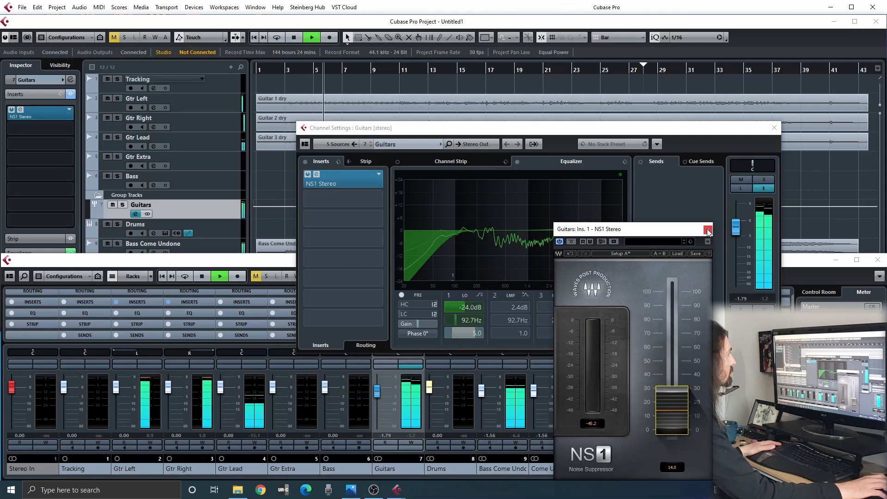
click(620, 68)
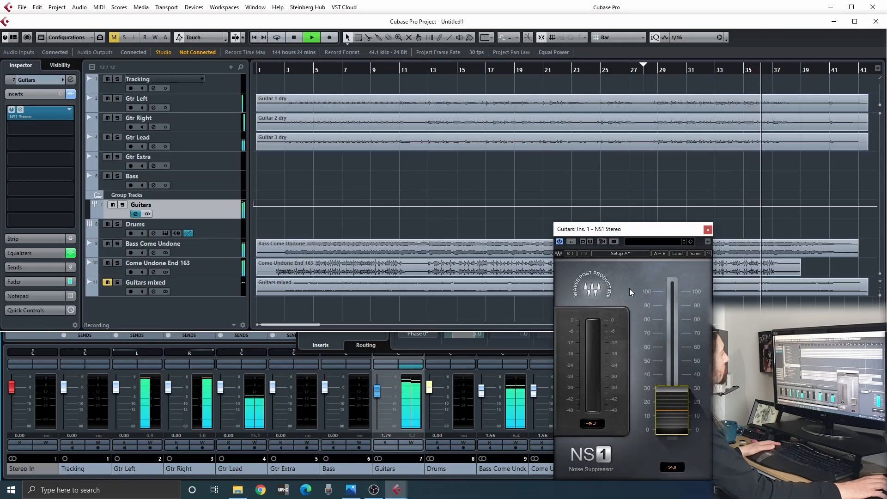
key(space)
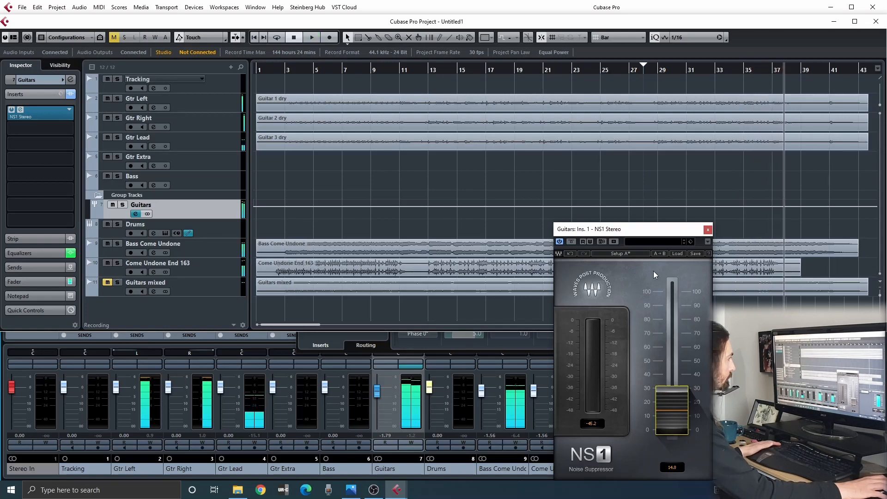
click(708, 231)
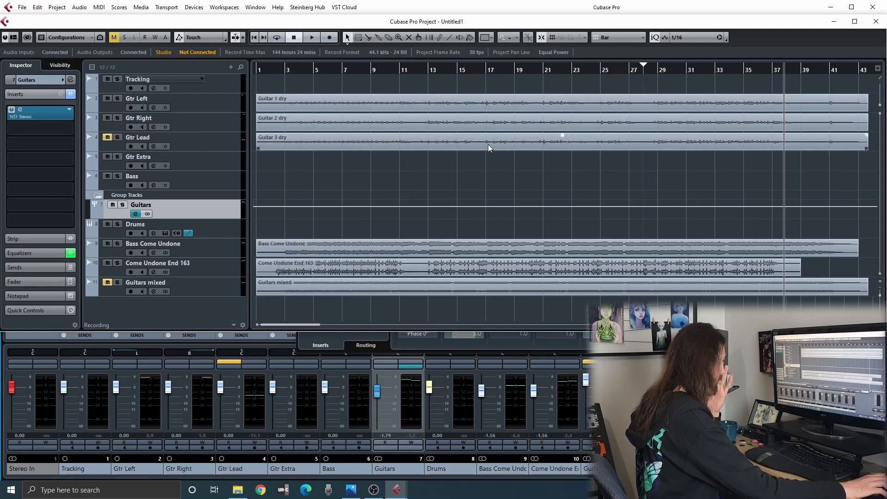
click(33, 118)
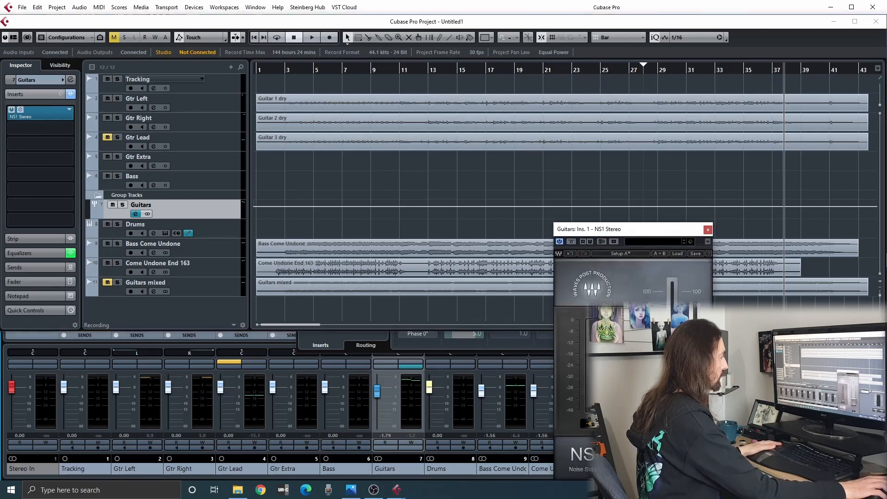
click(707, 231)
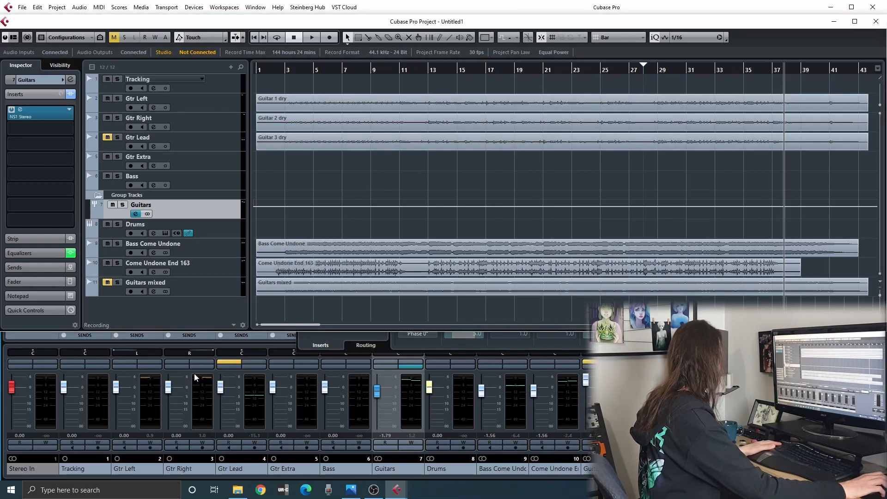
click(199, 109)
click(210, 121)
click(214, 107)
click(215, 123)
click(211, 107)
click(213, 123)
Look at the Guitar 1 dry clip in the Sample Editor and at Gtr Left's GrindMachine, closing both windows.
double_click(272, 110)
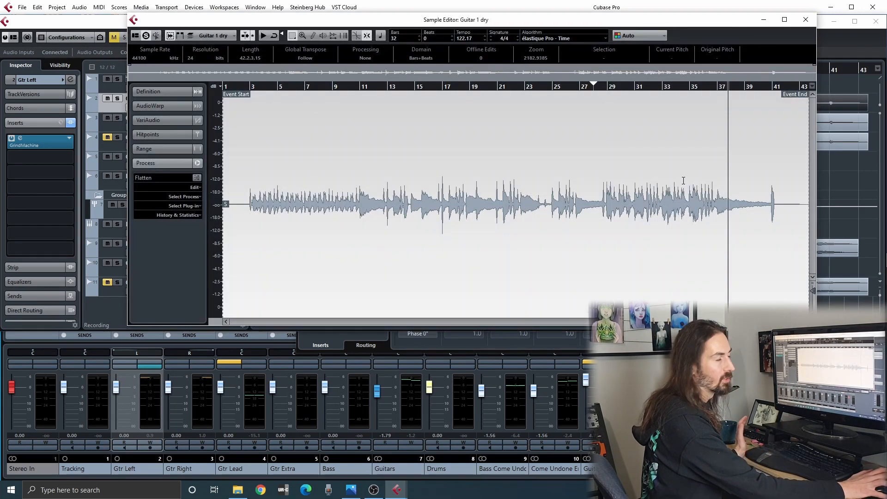
click(806, 20)
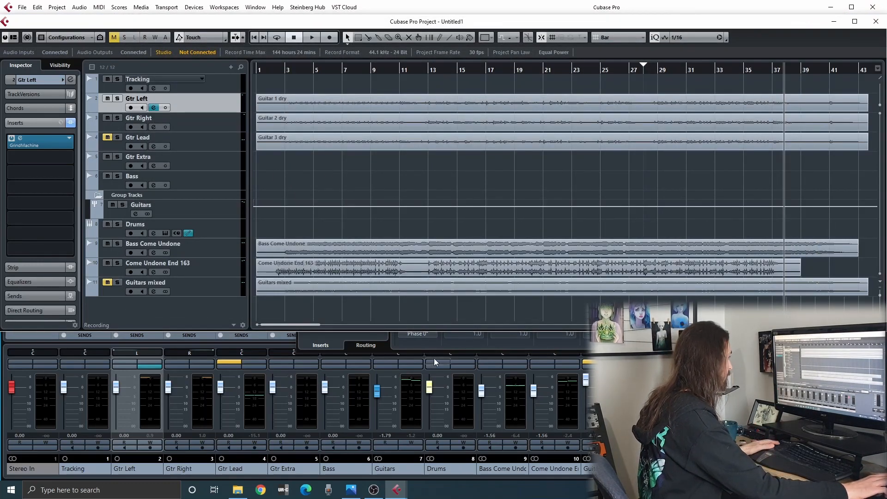
click(33, 137)
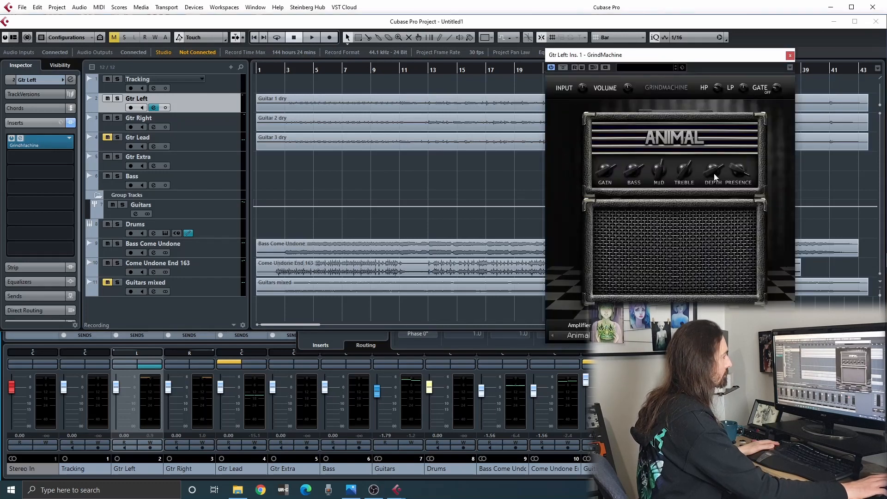
click(789, 55)
Mute Gtr Left and Gtr Right and play the song from near the start with the Guitars mixed track for comparison.
click(271, 71)
key(space)
key(space)
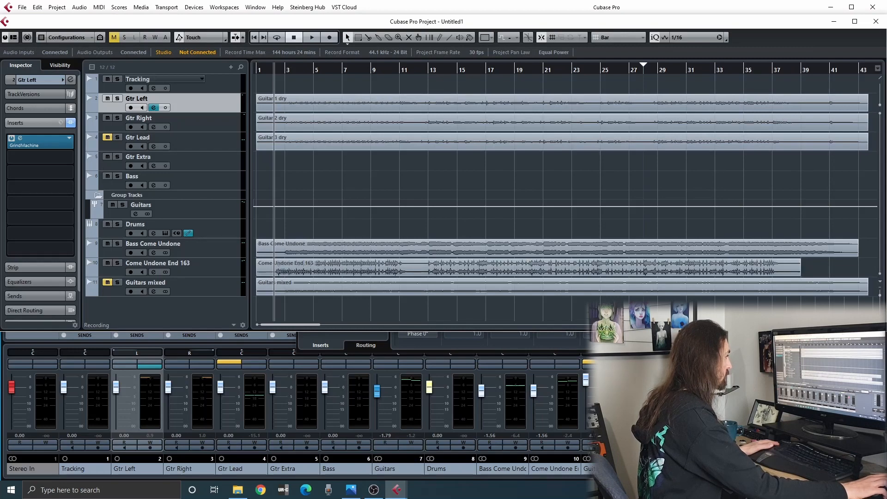
key(F3)
click(642, 205)
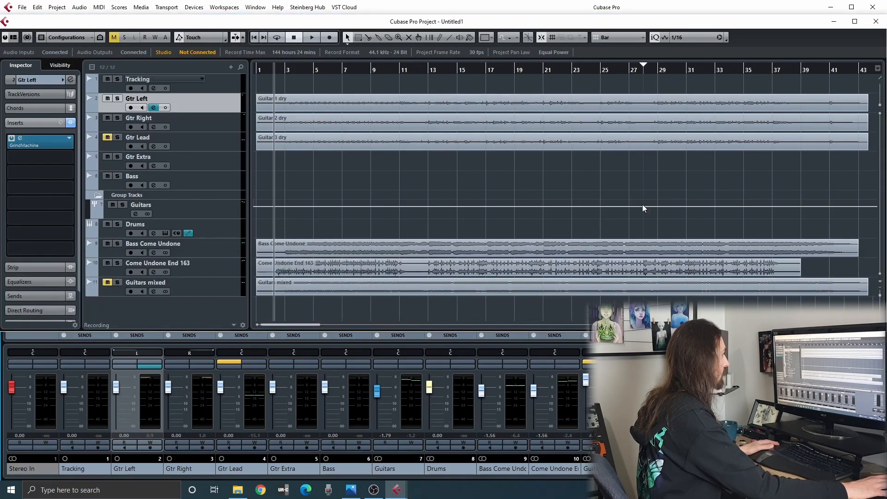
click(259, 71)
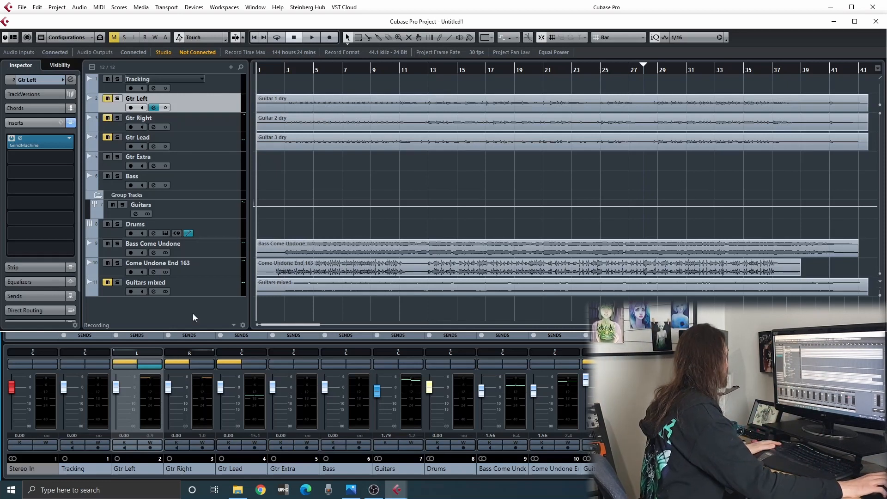
click(269, 70)
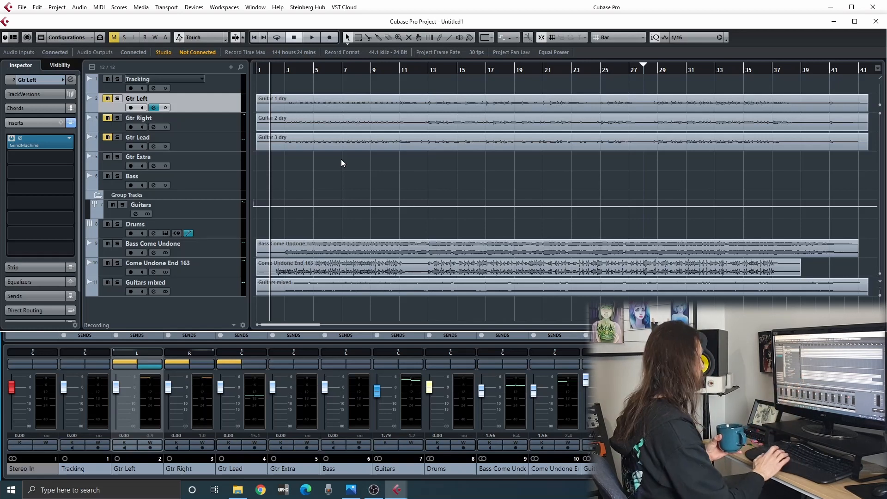
key(space)
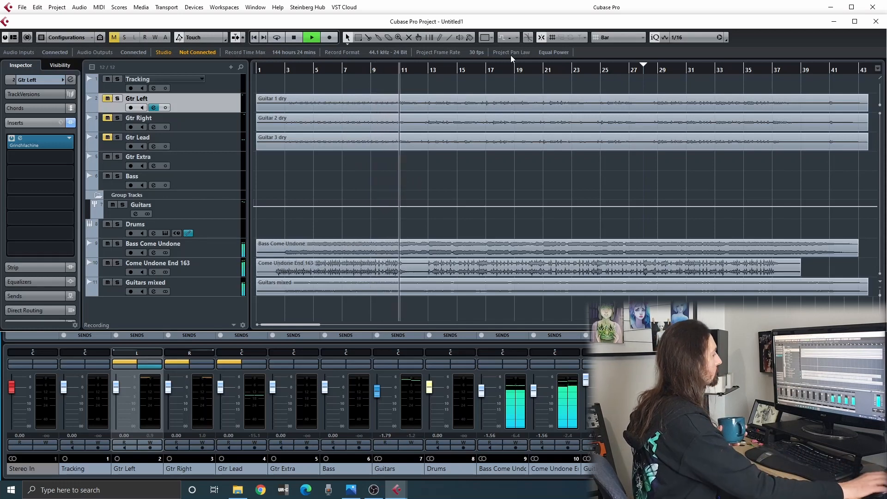
key(KP_1)
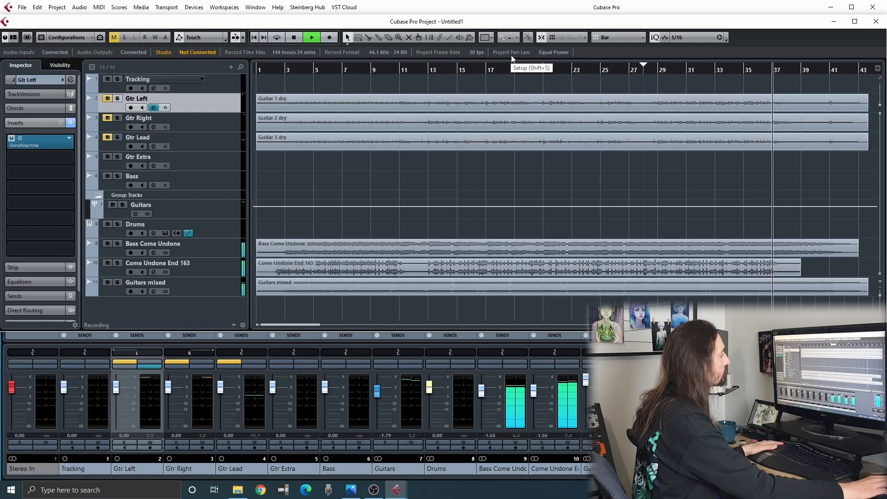
key(space)
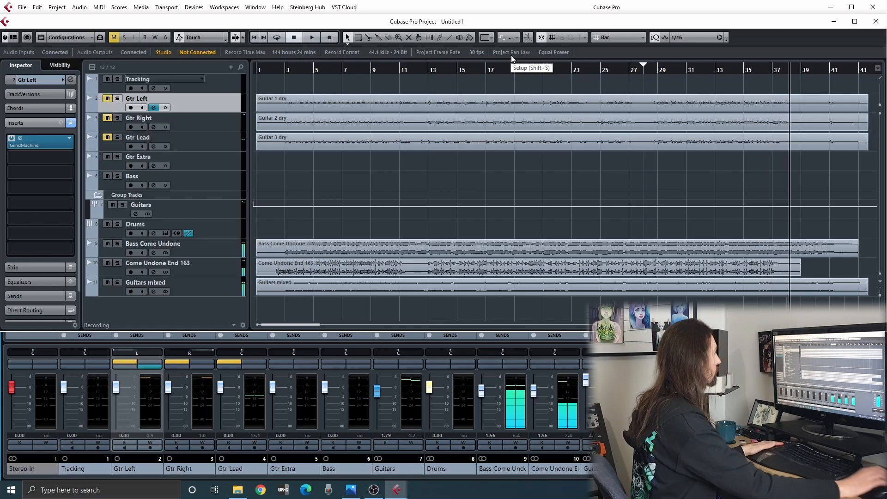
Switch back to Gtr Left and Gtr Right, play from the start, and turn off the Guitars group's high EQ band.
key(period)
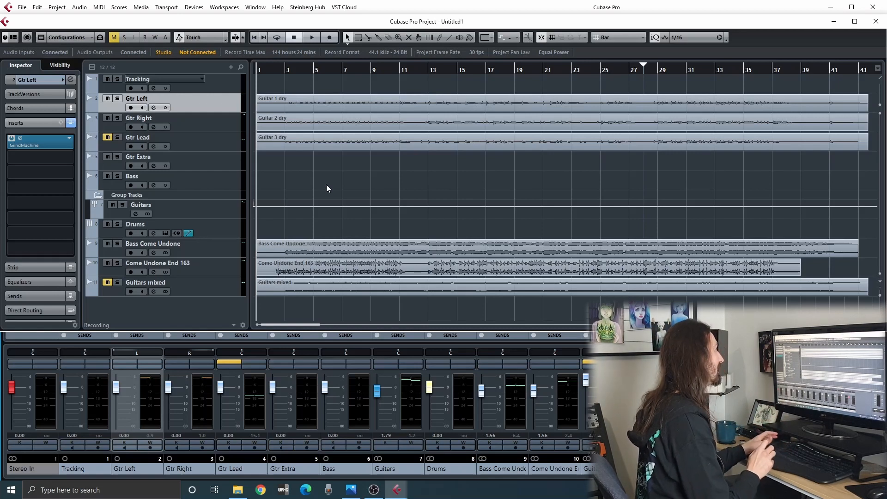
key(space)
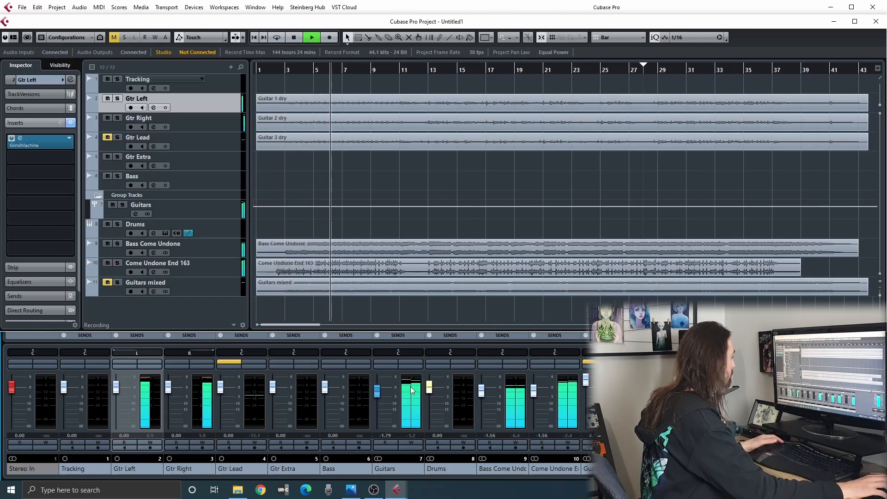
click(415, 368)
click(586, 296)
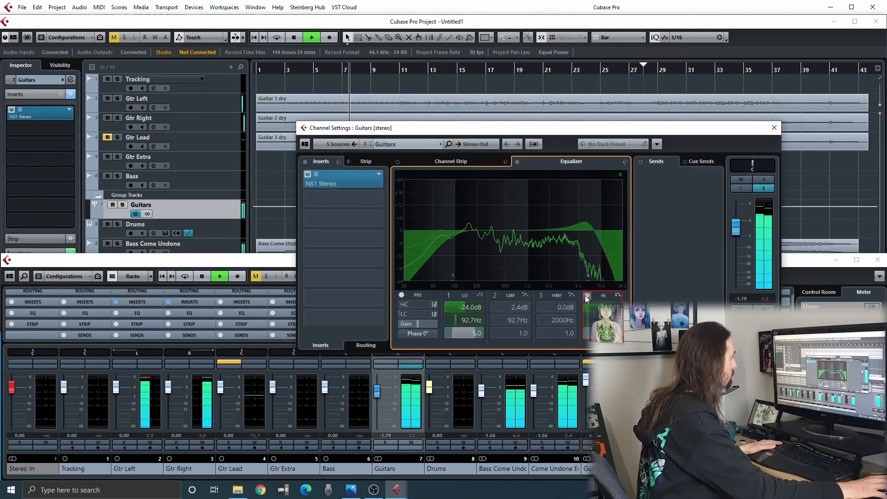
click(586, 296)
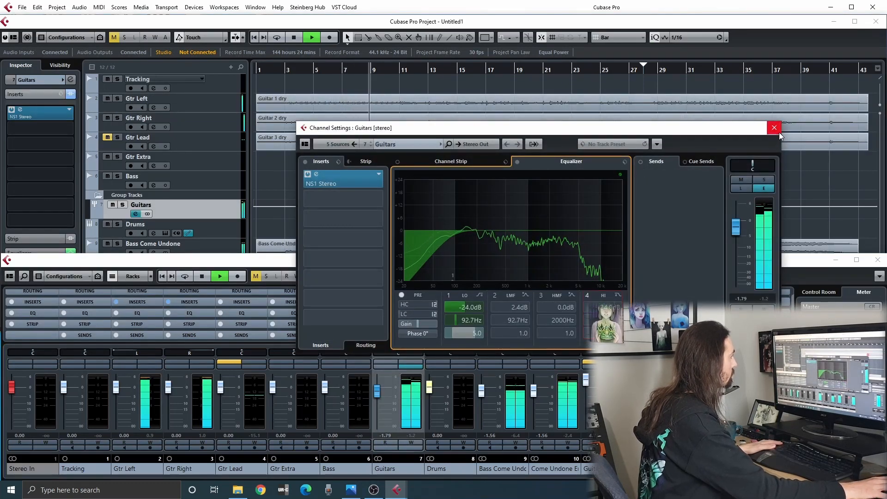
Raise the Guitars group's level to -0.63 and readjust its re-enabled high EQ band, closing the channel settings.
drag(737, 234, 739, 226)
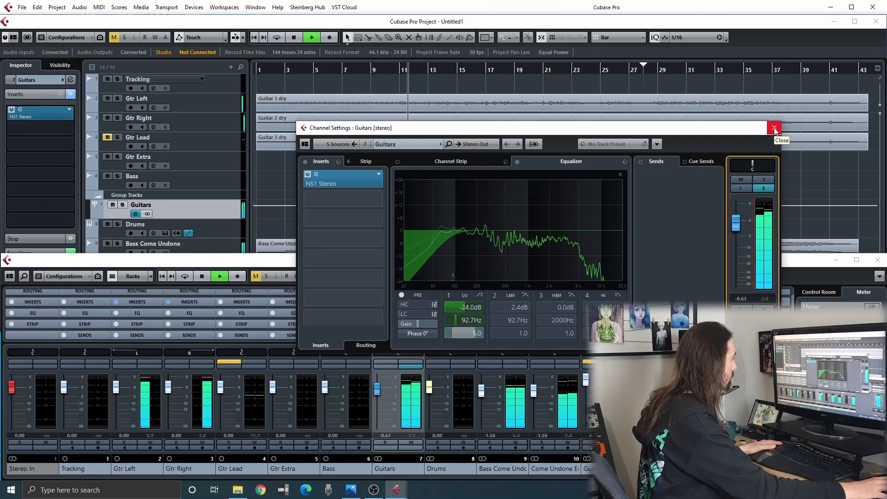
click(587, 295)
drag(586, 278, 592, 279)
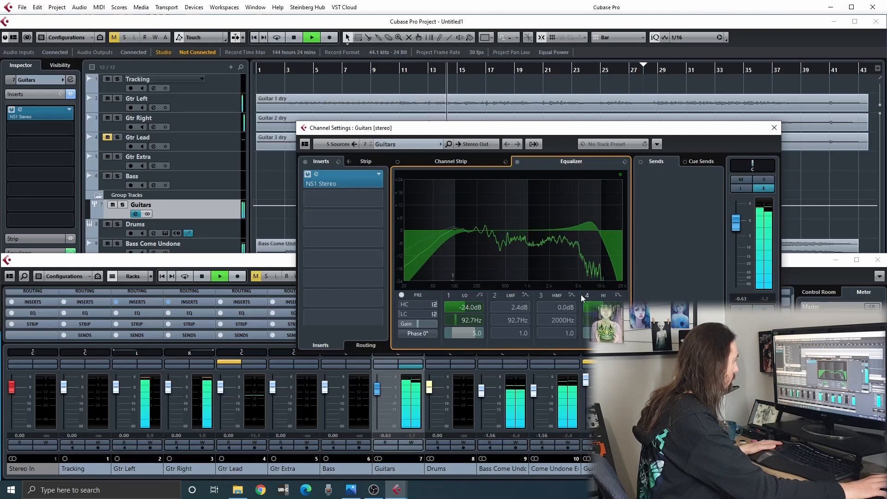
click(585, 295)
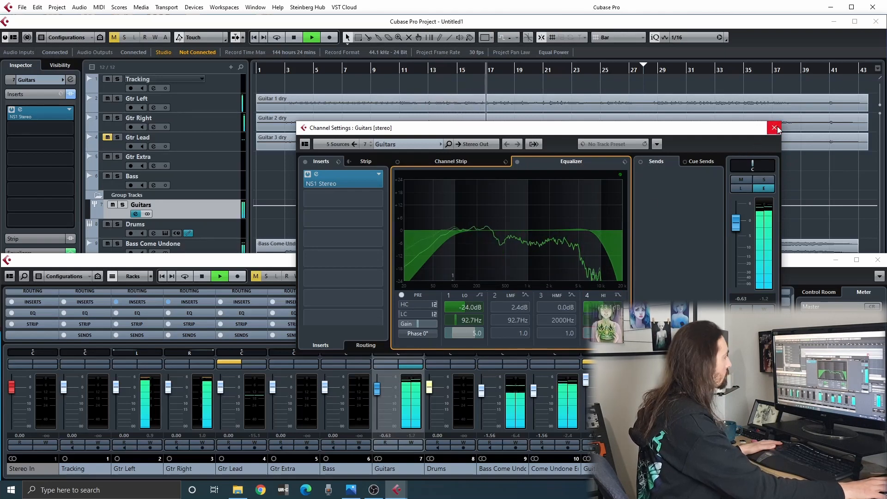
click(774, 128)
click(576, 167)
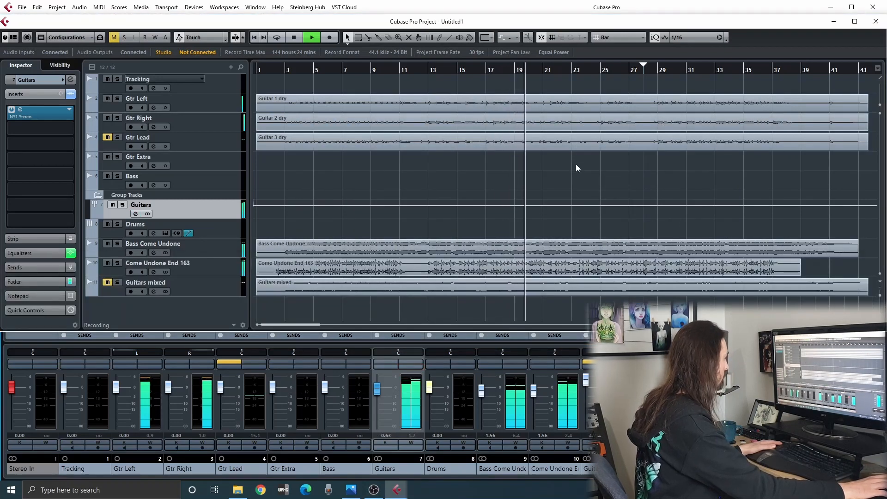
Look at the Bass Come Undone channel settings, including its equalizer curve, and close them.
click(510, 365)
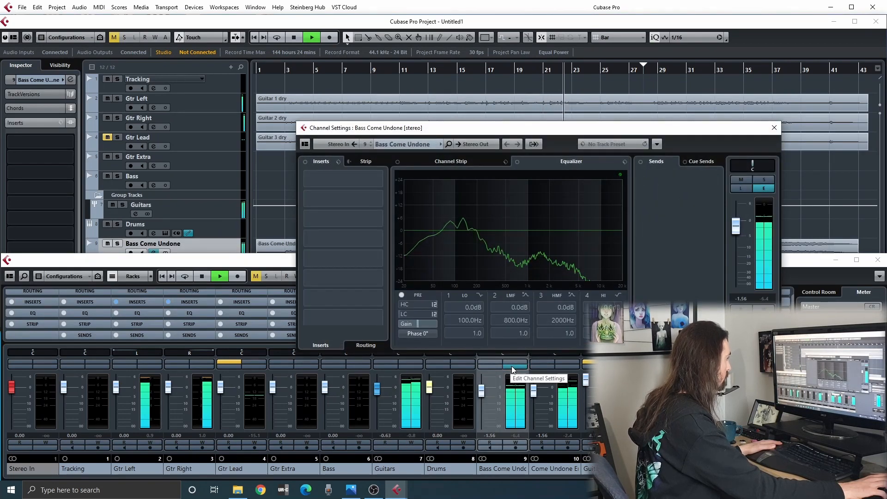
click(512, 366)
click(553, 171)
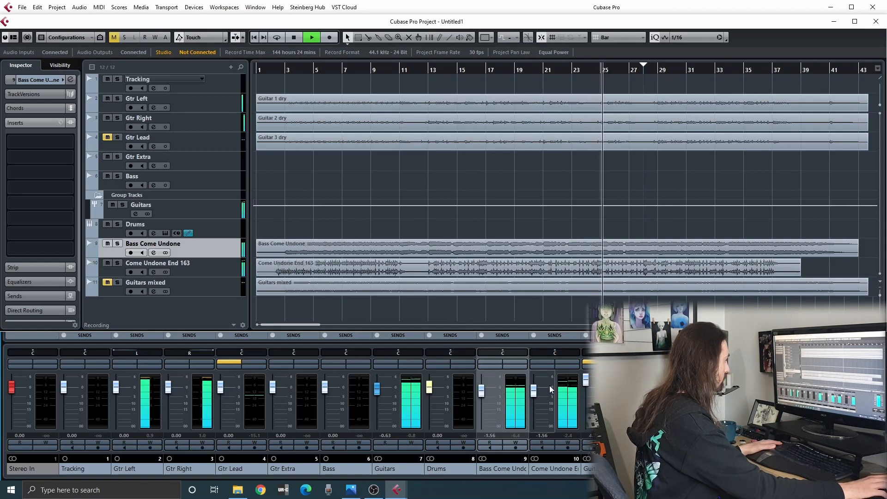
Raise the Come Undone End 163 level to -0.51, lower the Guitars group to -1.34, and stop playback.
drag(535, 392, 535, 390)
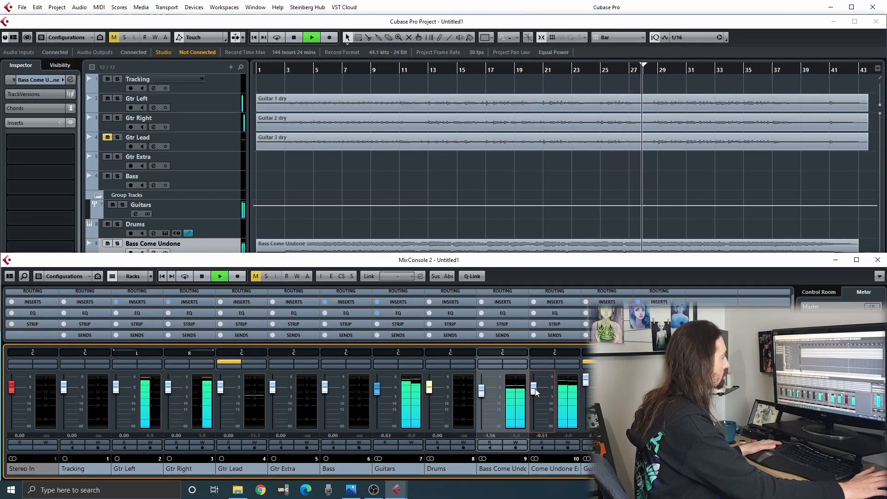
click(477, 169)
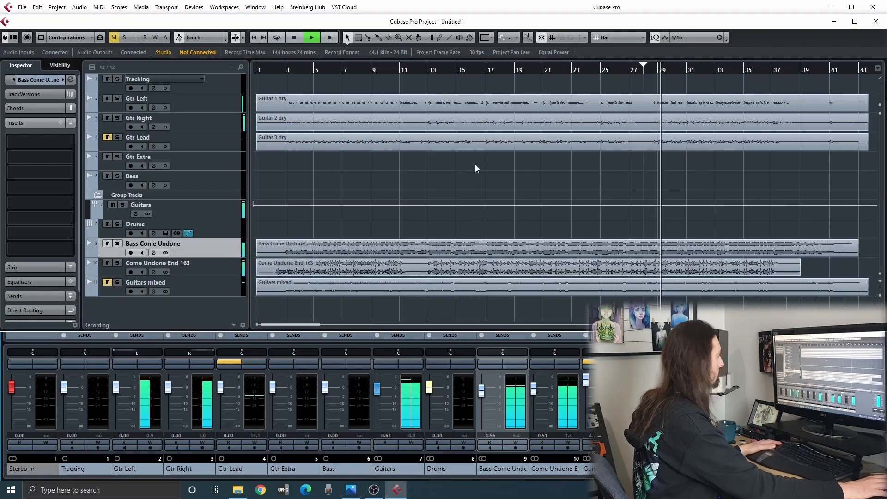
click(377, 390)
drag(377, 389, 377, 389)
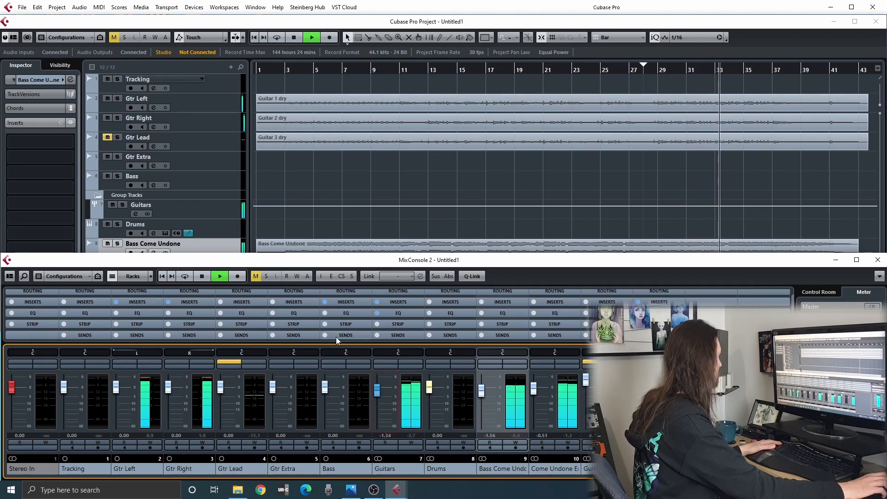
click(347, 169)
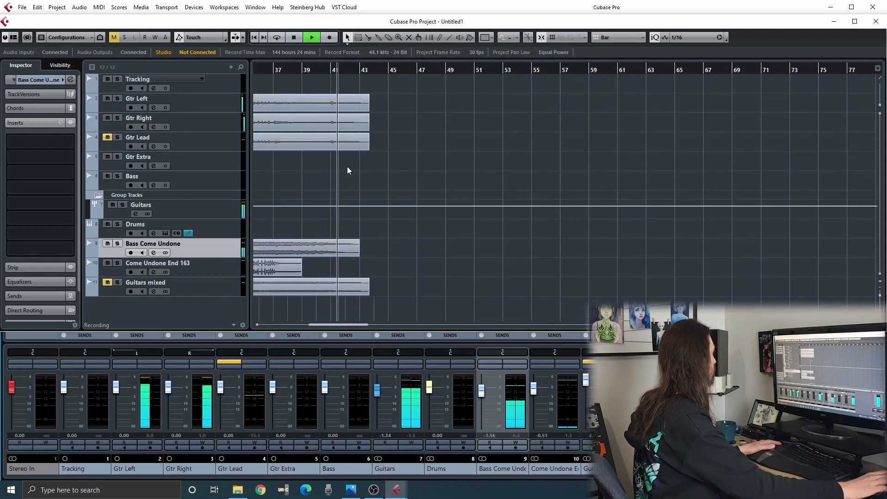
key(space)
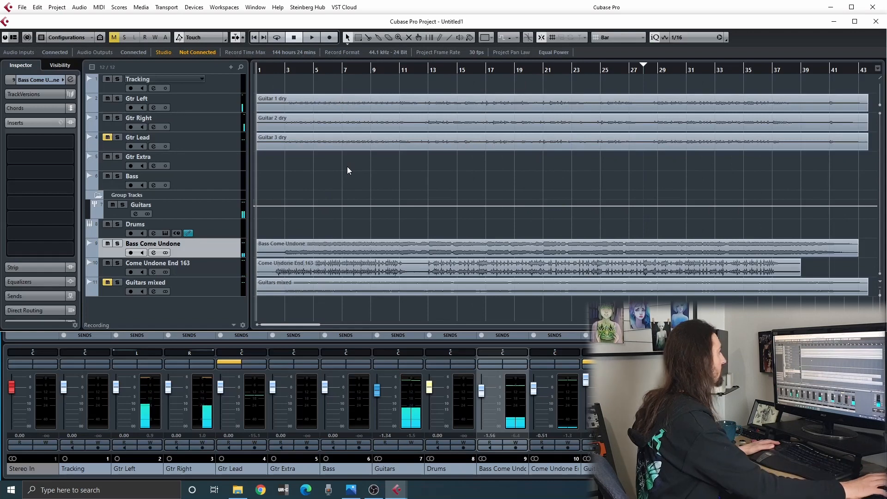
Look at the Guitar 1 dry and Guitar 3 dry waveforms in the Sample Editor, closing each editor.
double_click(372, 103)
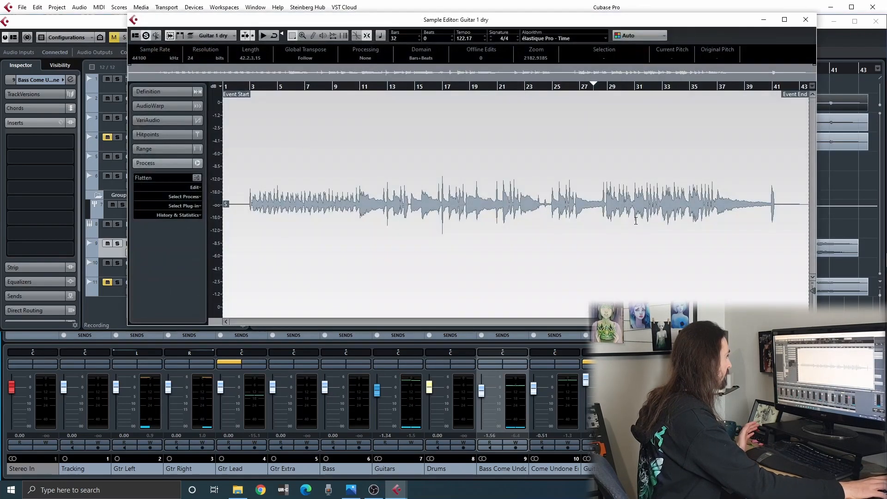
click(806, 20)
double_click(378, 145)
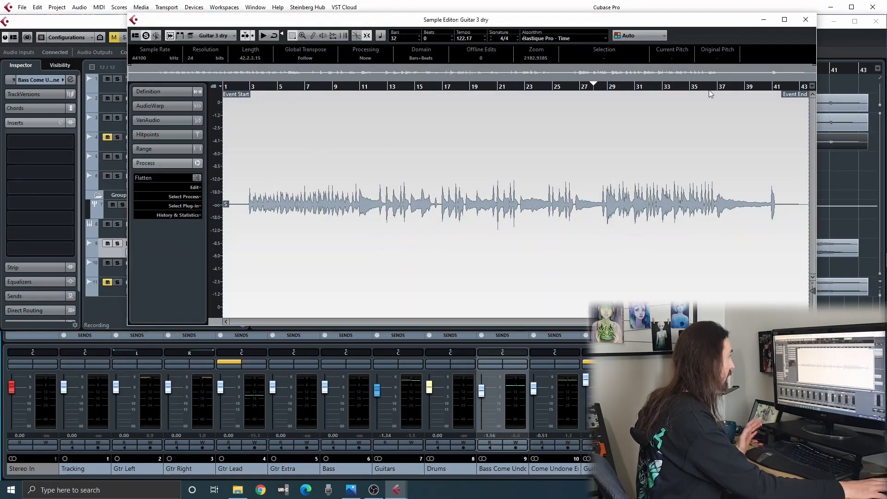
click(806, 20)
click(416, 183)
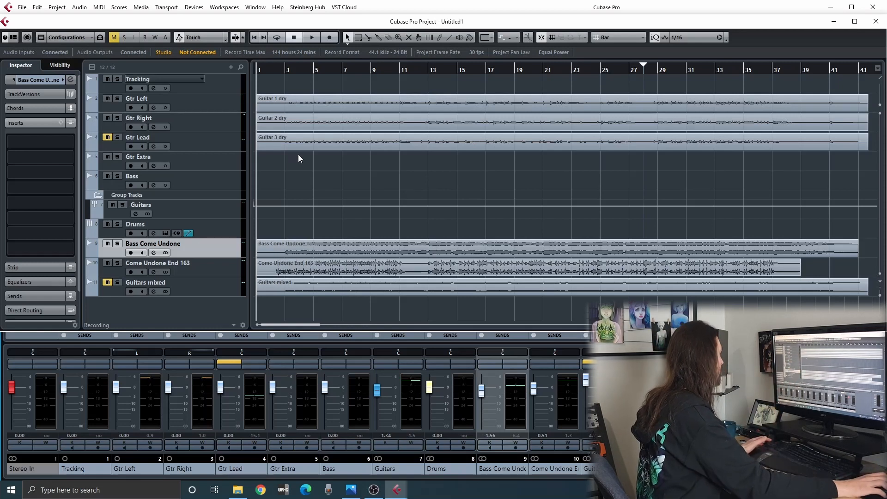
Select the three dry guitar clips, clear the selection, and return the playhead to bar 1.
click(283, 70)
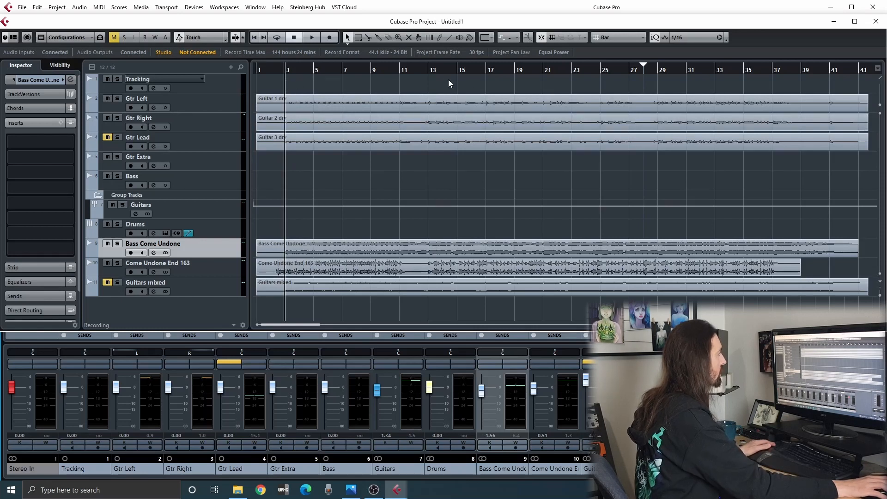
click(336, 147)
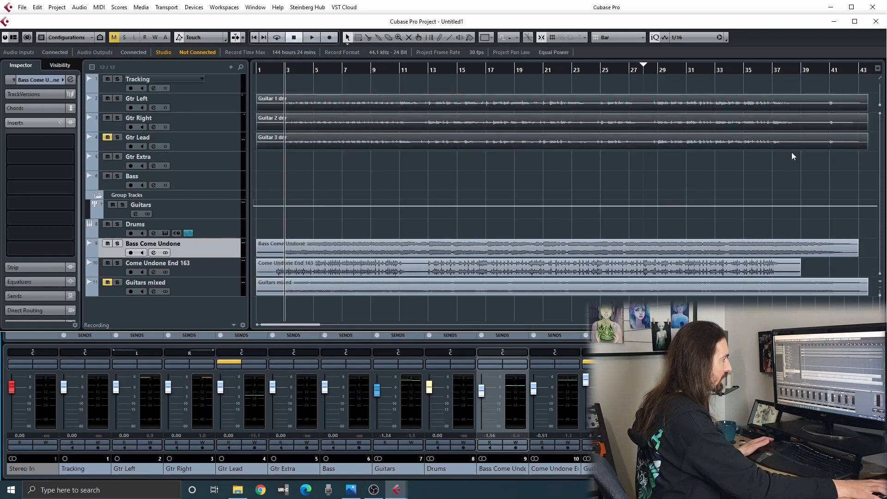
key(ctrl+a)
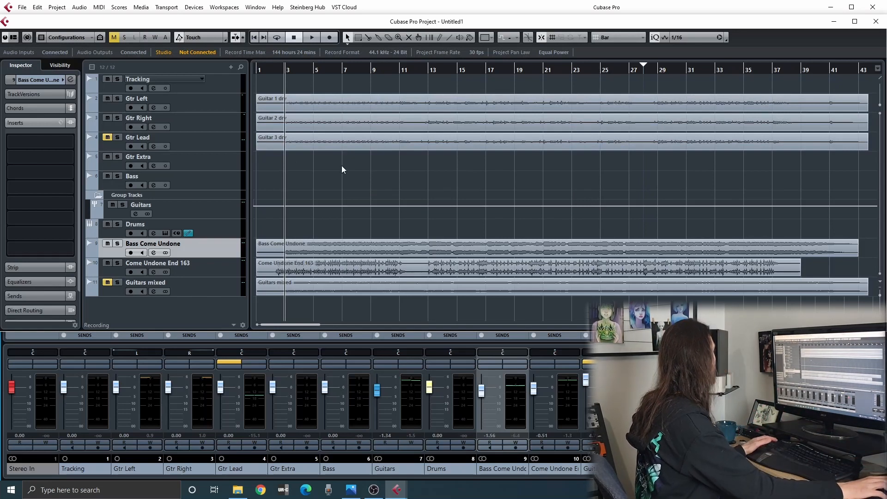
click(259, 69)
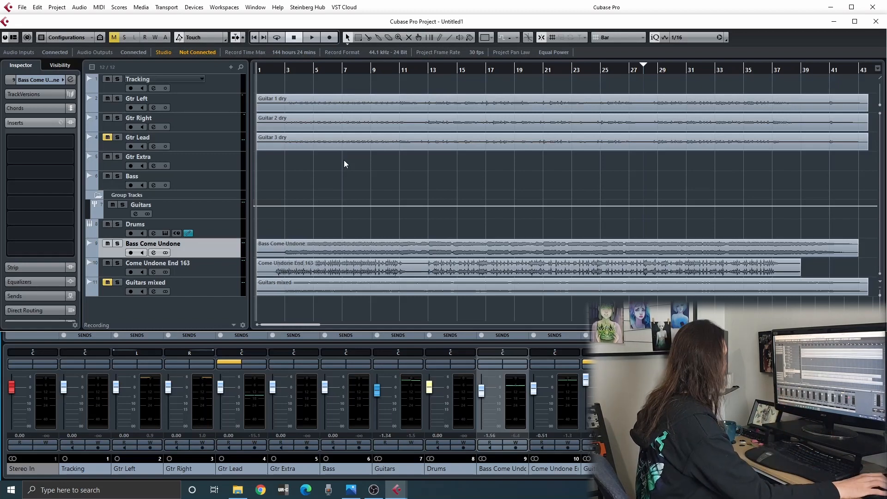
Browse the amplifier models in Gtr Right's GrindMachine, settle on Kamikaze, and close the plug-in.
click(206, 124)
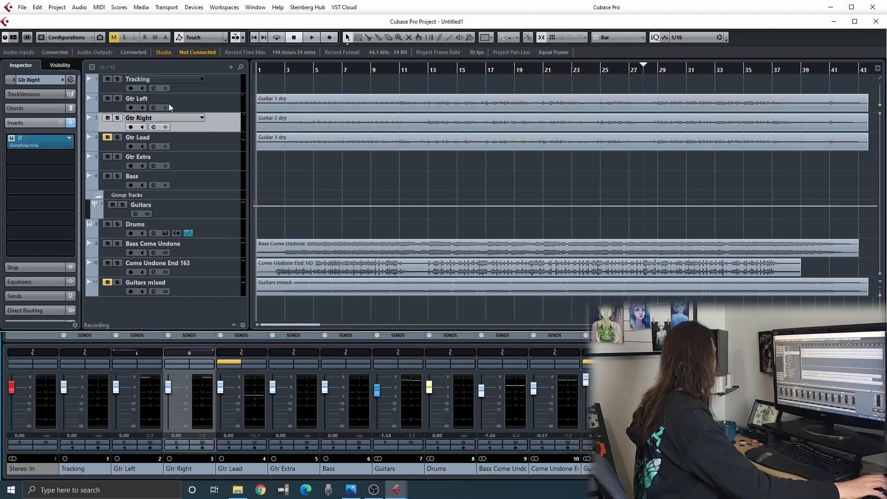
click(50, 139)
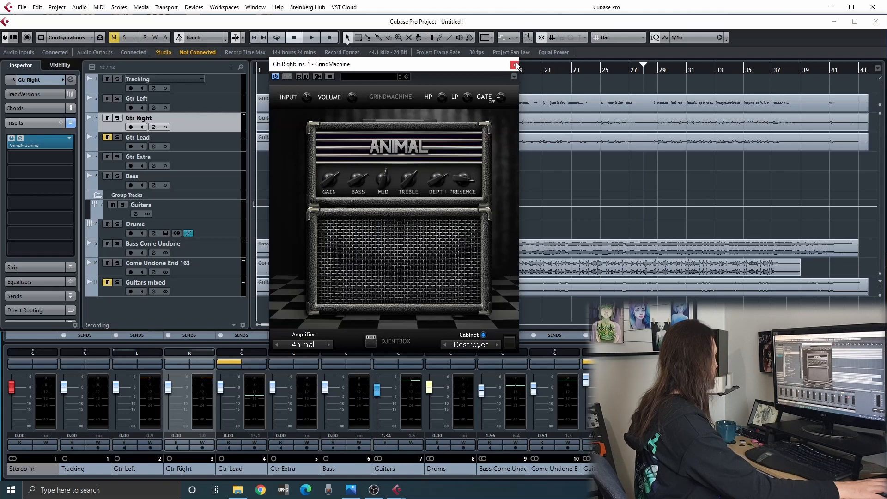
click(328, 346)
click(328, 346)
click(328, 346)
click(328, 346)
click(328, 345)
click(328, 346)
click(328, 346)
click(328, 345)
click(328, 346)
click(328, 345)
click(328, 346)
click(328, 346)
click(328, 346)
click(328, 346)
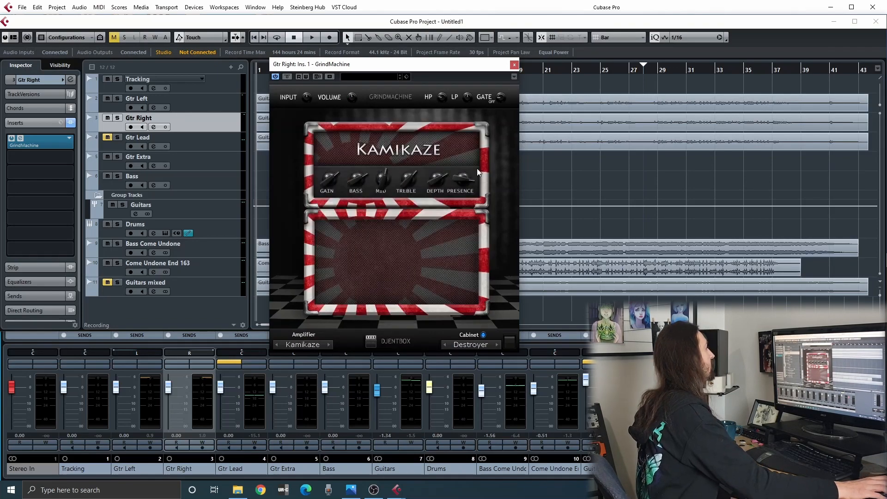
click(514, 65)
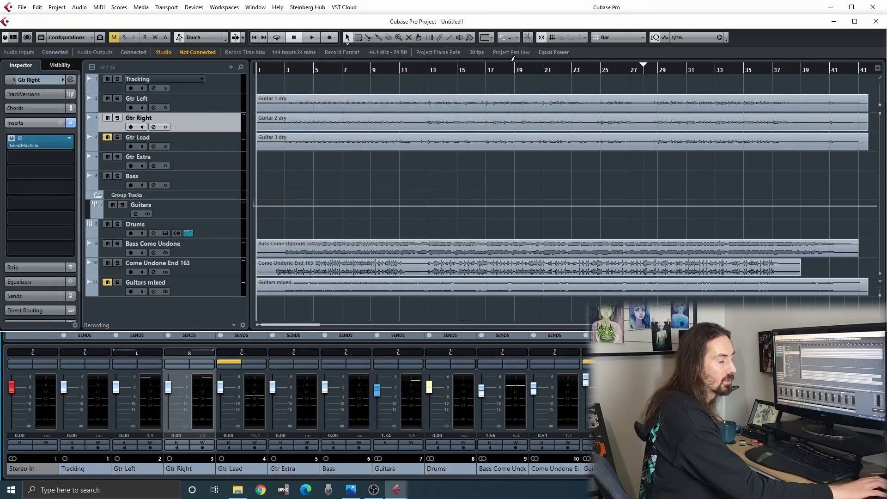